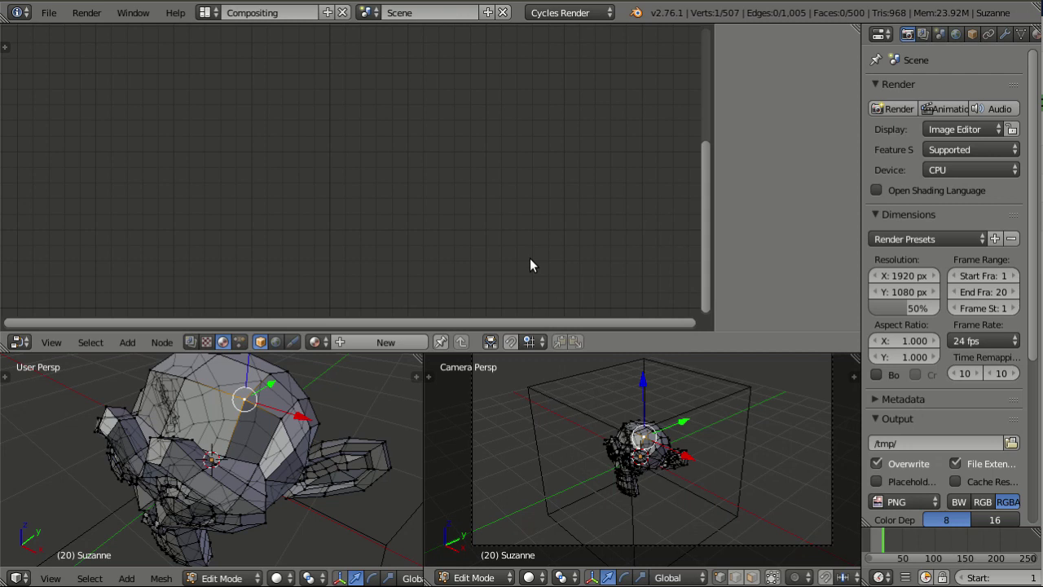
Step: Leave Edit Mode on Suzanne, select the wireframe cube around it and create a new material for that cube
{"action": "middle_click_drag", "start_coordinate": [294, 425], "coordinate": [273, 396]}
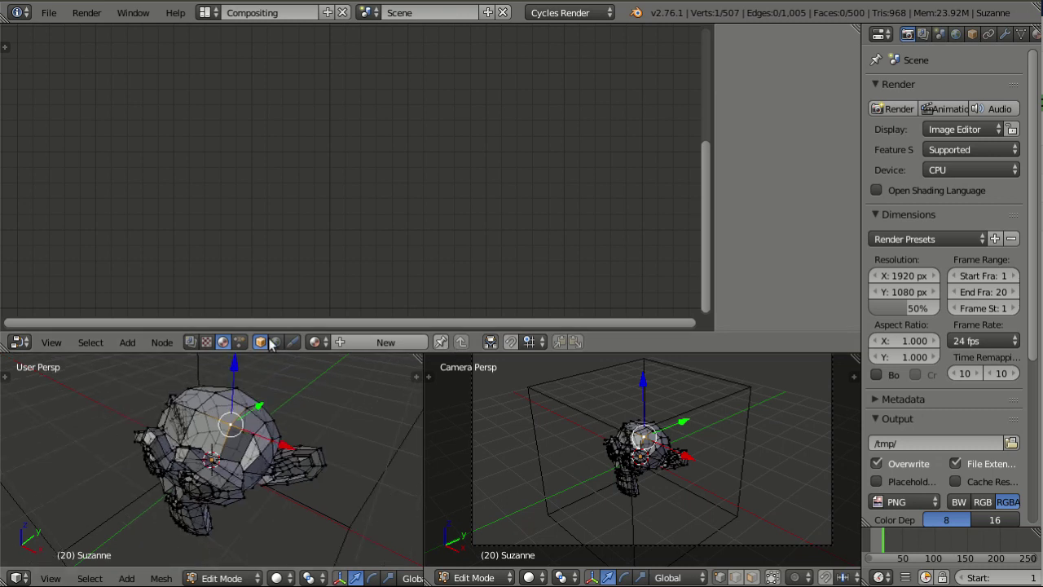
{"action": "middle_click_drag", "start_coordinate": [241, 494], "coordinate": [249, 448]}
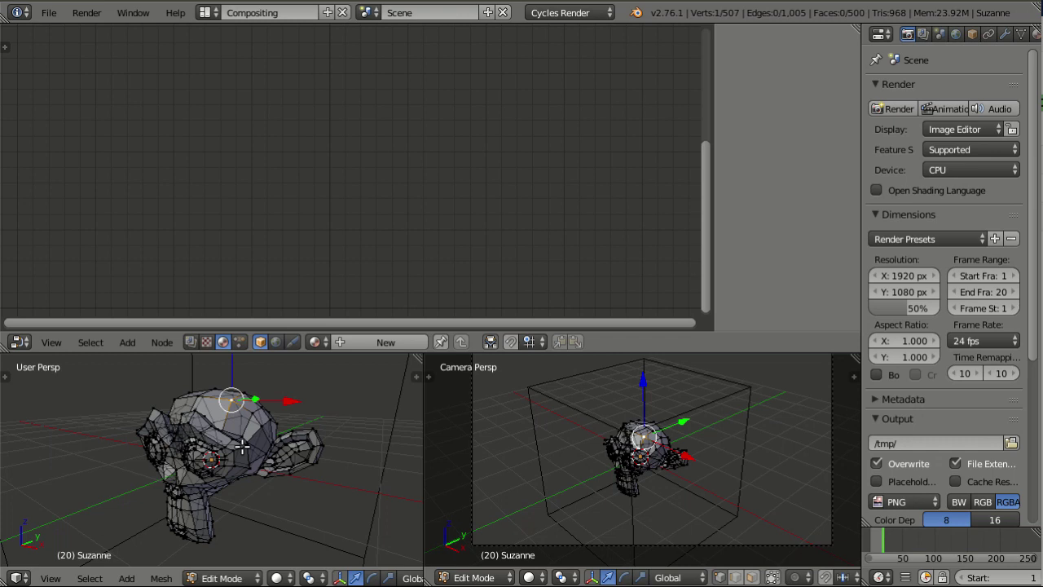
{"action": "key", "text": "Tab"}
{"action": "scroll", "coordinate": [295, 400], "scroll_direction": "down", "scroll_amount": 4}
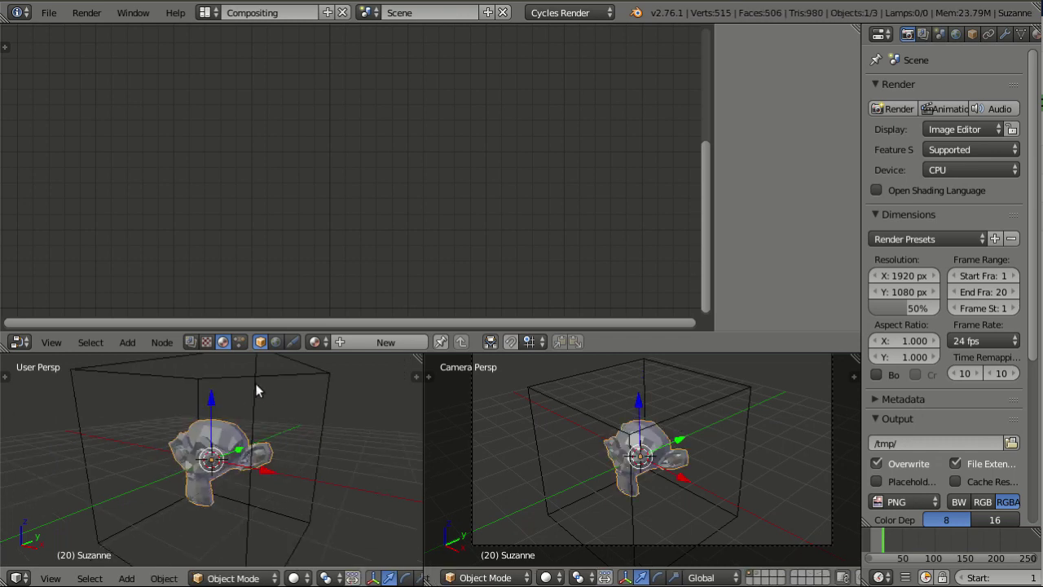
{"action": "right_click", "coordinate": [256, 386]}
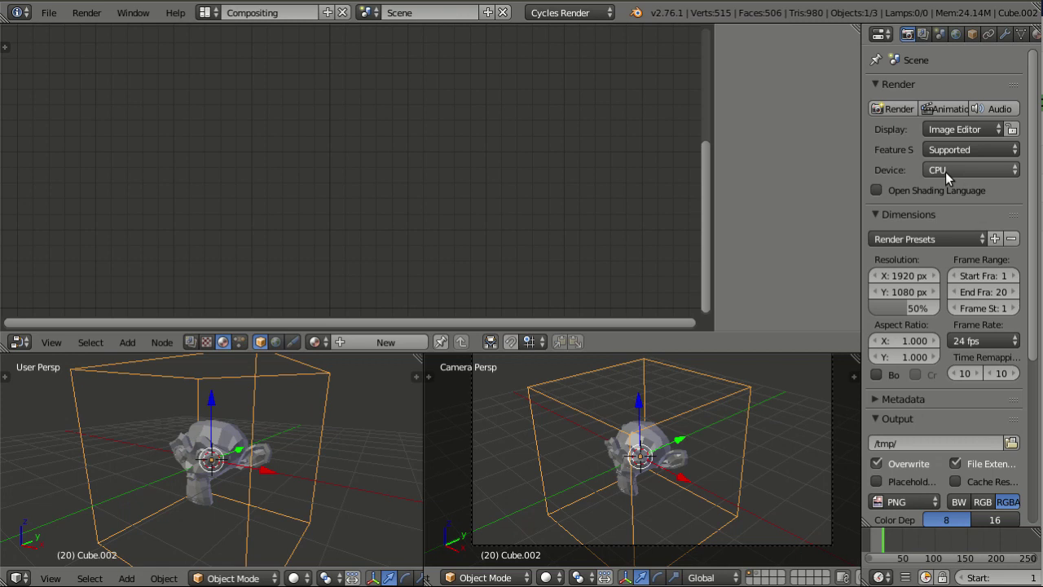
{"action": "left_click", "coordinate": [374, 343]}
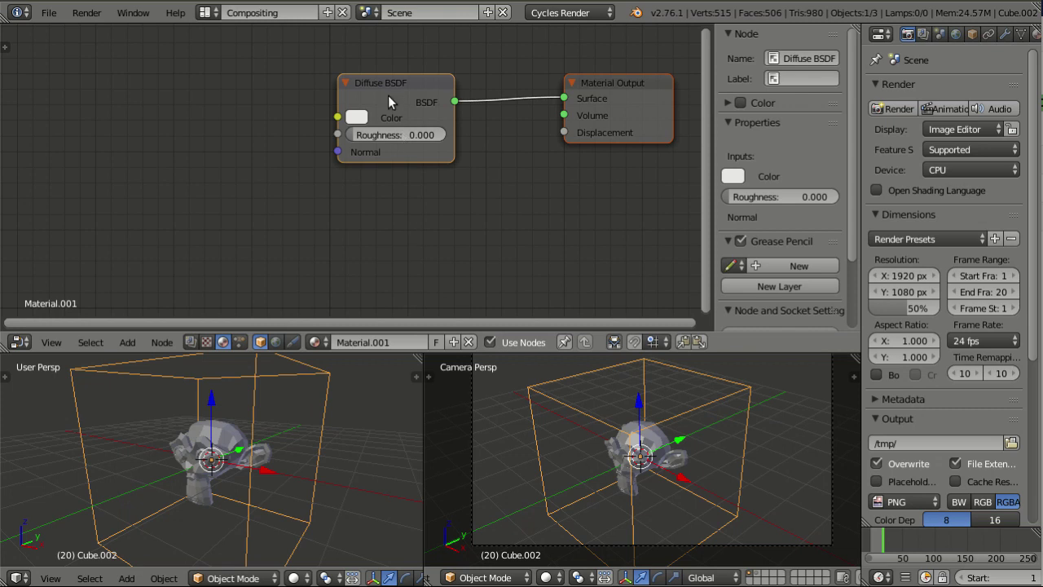
Step: Replace the Diffuse BSDF with an Emission shader and connect it to the Material Output's Volume input
{"action": "left_click", "coordinate": [388, 96]}
{"action": "key", "text": "x"}
{"action": "key", "text": "shift+a"}
{"action": "mouse_move", "coordinate": [315, 113]}
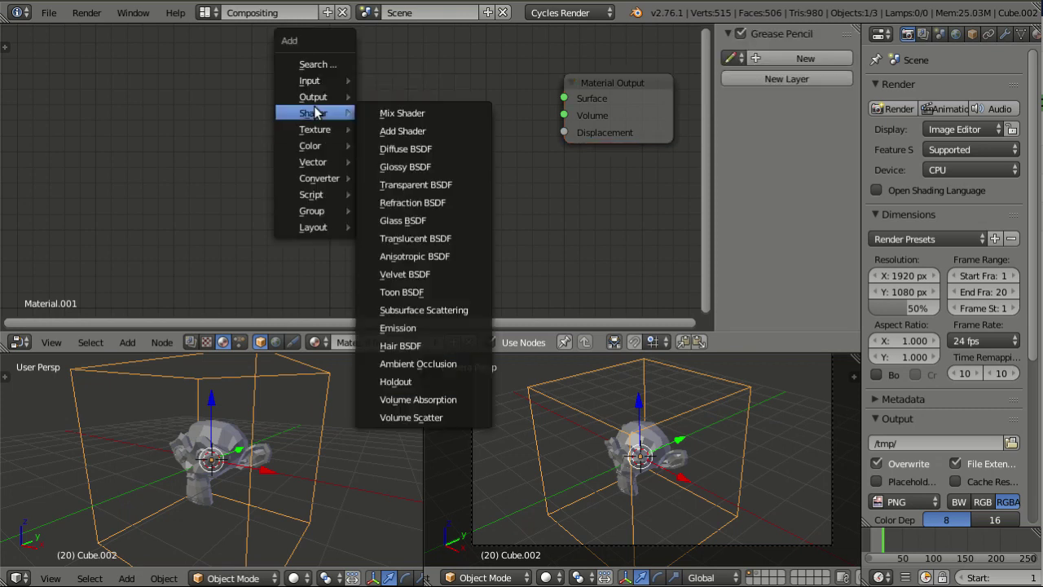
{"action": "left_click", "coordinate": [398, 328]}
{"action": "left_click", "coordinate": [456, 108]}
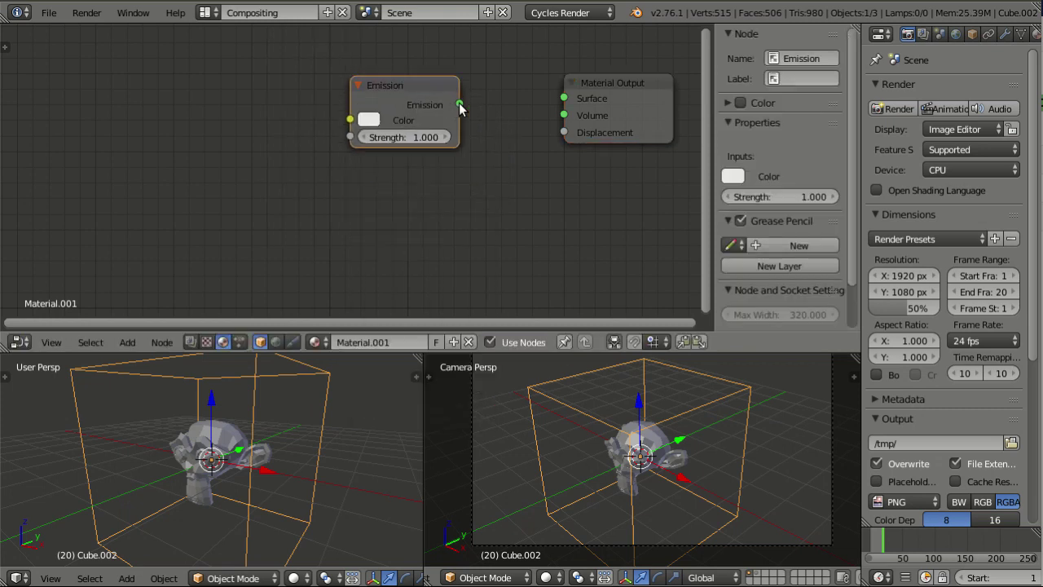
{"action": "left_click_drag", "start_coordinate": [460, 107], "coordinate": [578, 112]}
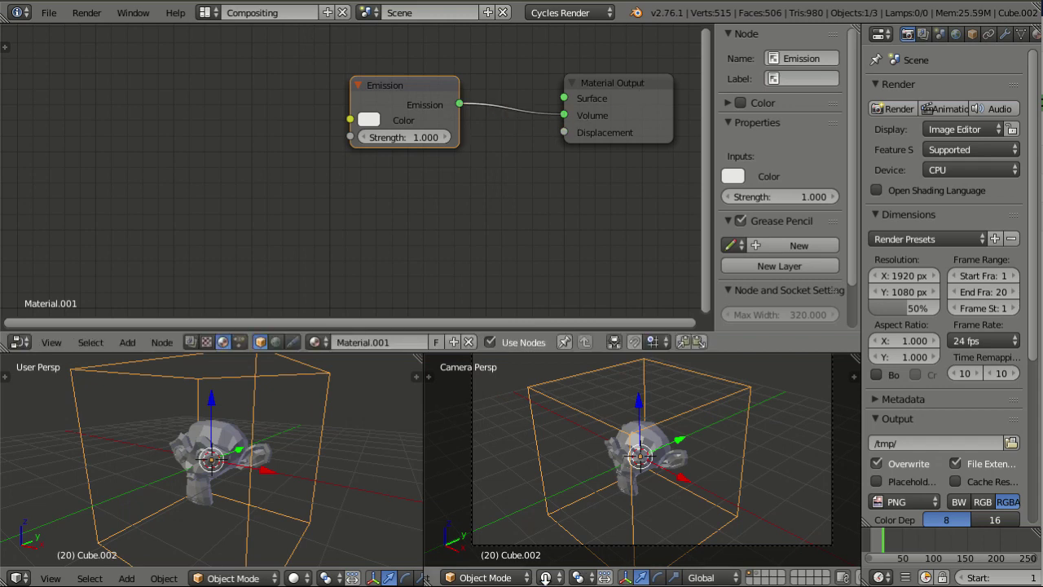
Step: Set the camera view to Rendered shading and move the Emission node closer to the Material Output
{"action": "left_click", "coordinate": [546, 577]}
{"action": "left_click", "coordinate": [580, 469]}
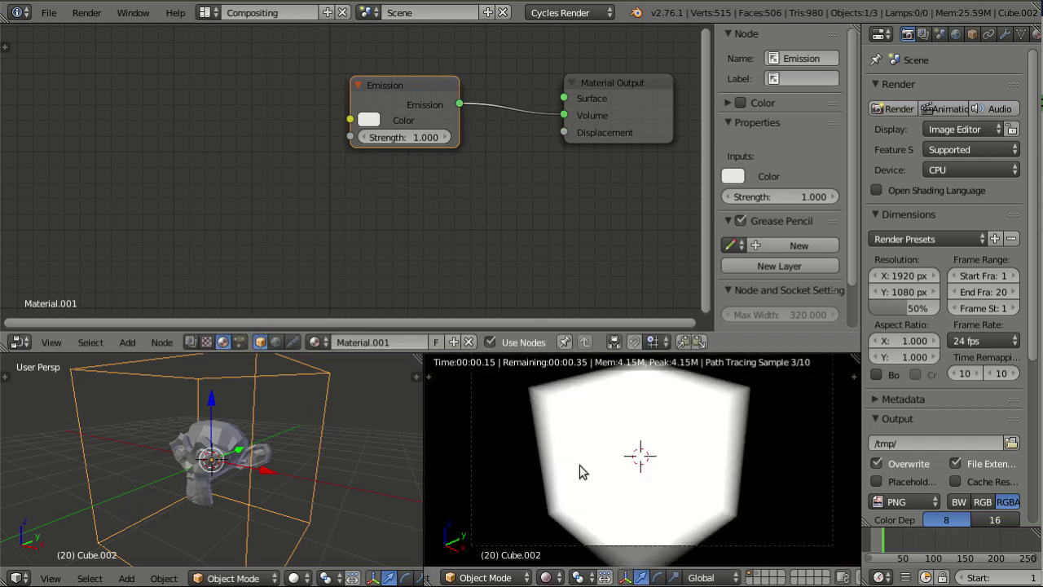
{"action": "left_click_drag", "start_coordinate": [410, 84], "coordinate": [478, 93]}
{"action": "key", "text": "Home"}
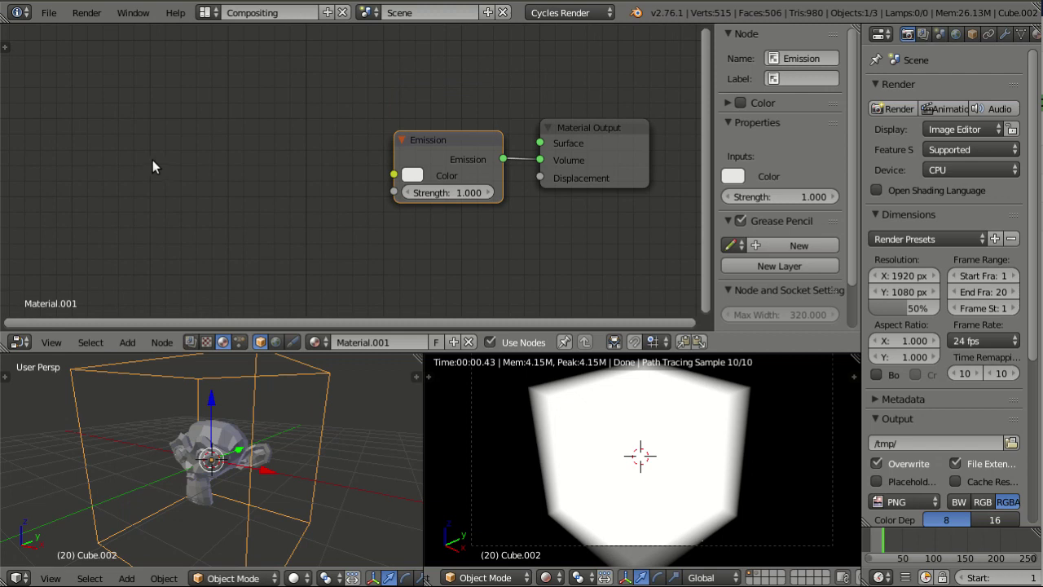
Step: Add a Point Density texture, connect its Density output to the Emission Strength and widen the node
{"action": "key", "text": "shift+a"}
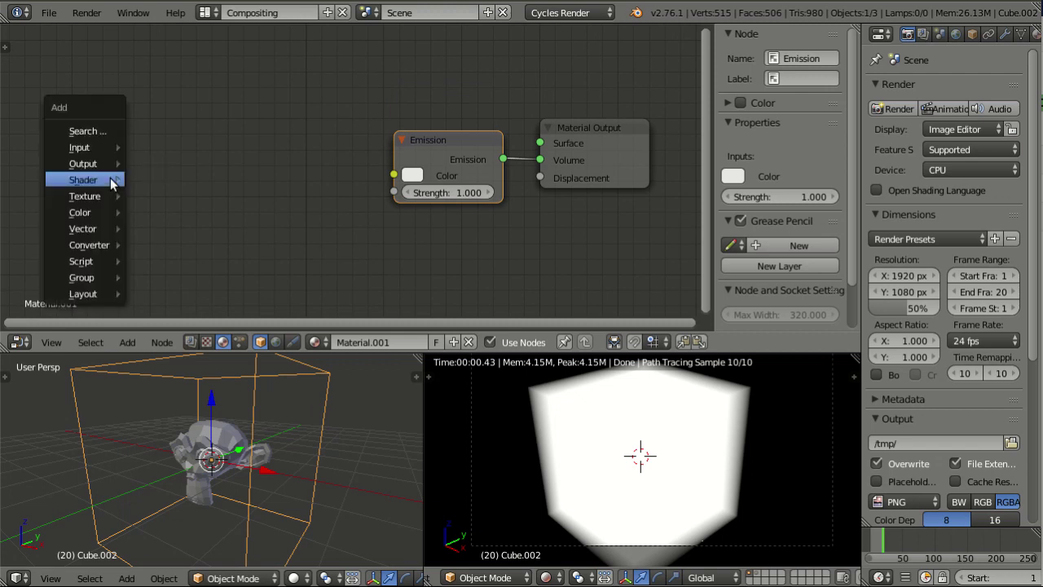
{"action": "mouse_move", "coordinate": [93, 196]}
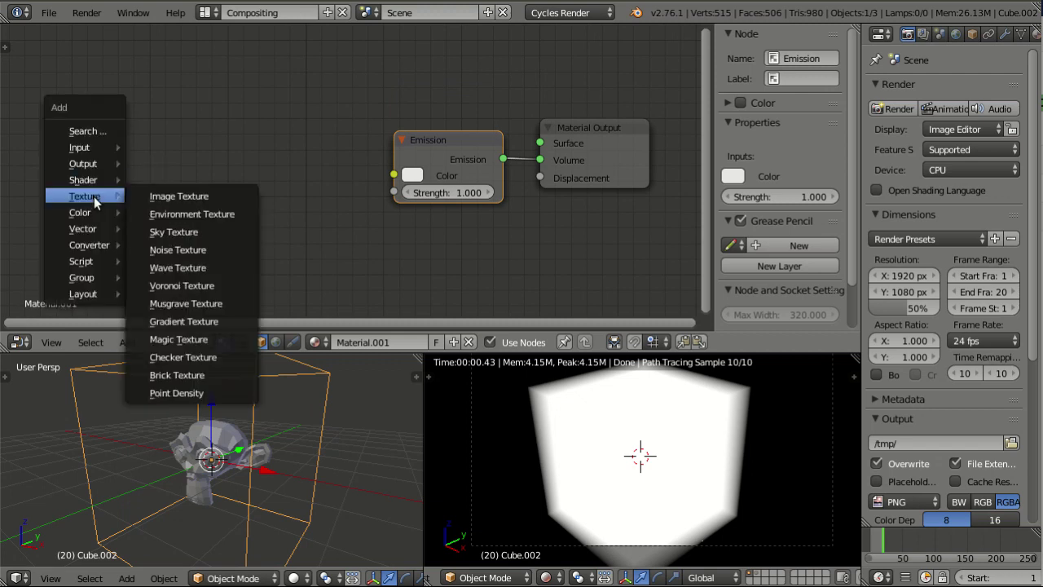
{"action": "left_click", "coordinate": [191, 397]}
{"action": "left_click", "coordinate": [106, 39]}
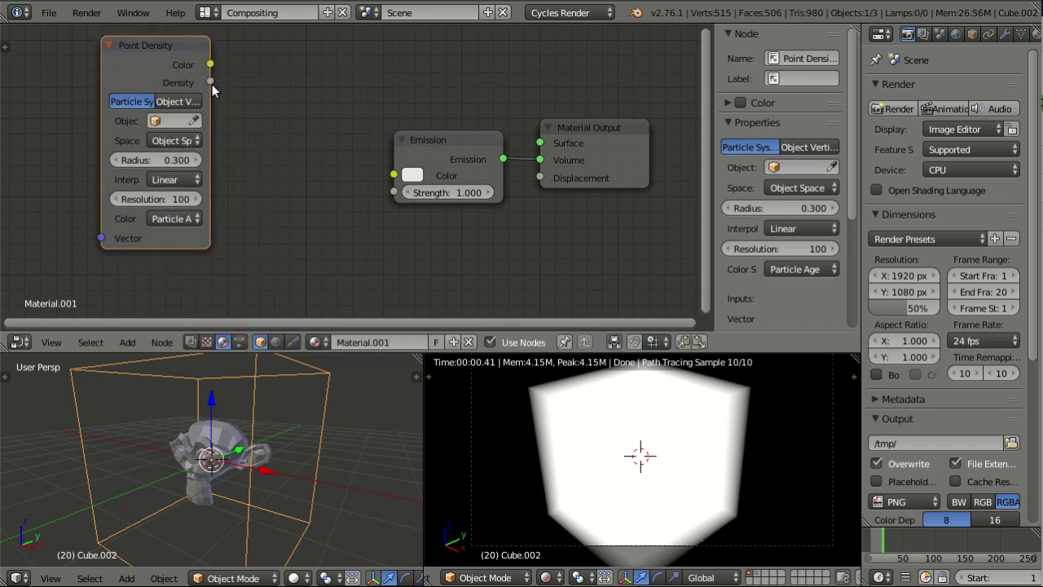
{"action": "left_click_drag", "start_coordinate": [210, 83], "coordinate": [396, 192]}
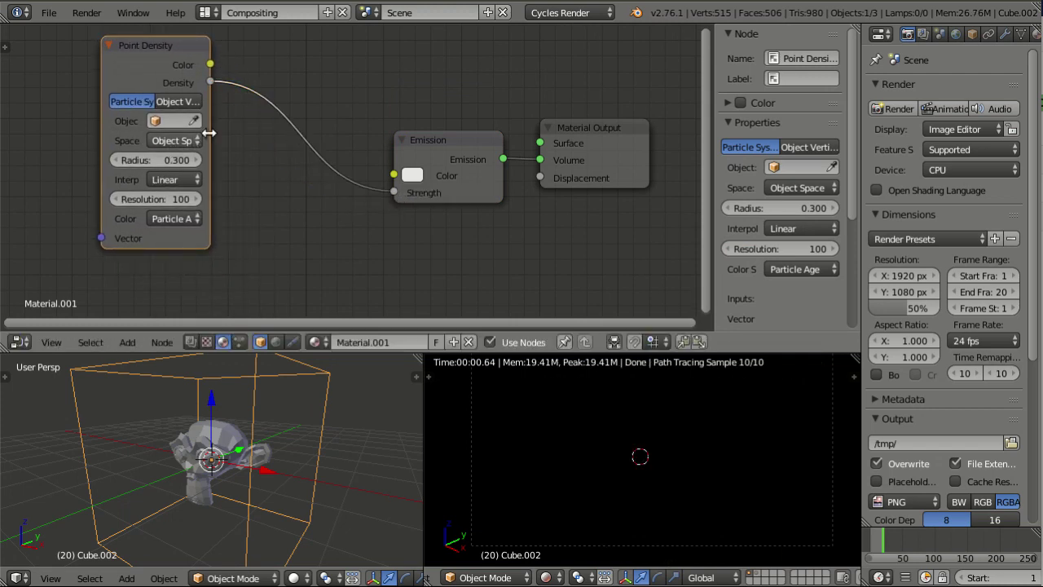
{"action": "left_click_drag", "start_coordinate": [209, 132], "coordinate": [295, 135]}
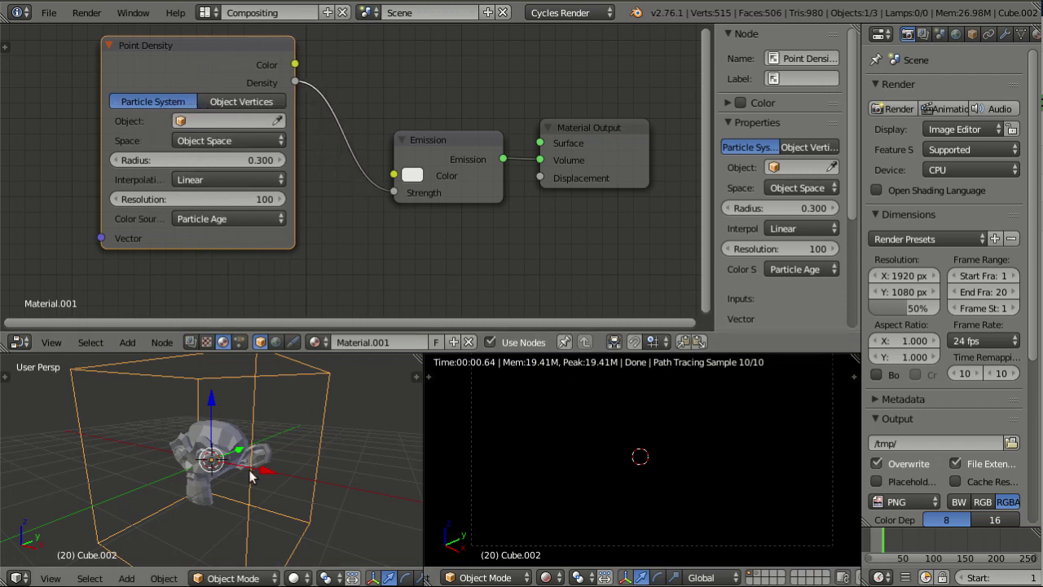
Step: Set the Point Density source to Object Vertices of Suzanne with a radius of 0.100
{"action": "left_click", "coordinate": [233, 101]}
{"action": "left_click", "coordinate": [216, 121]}
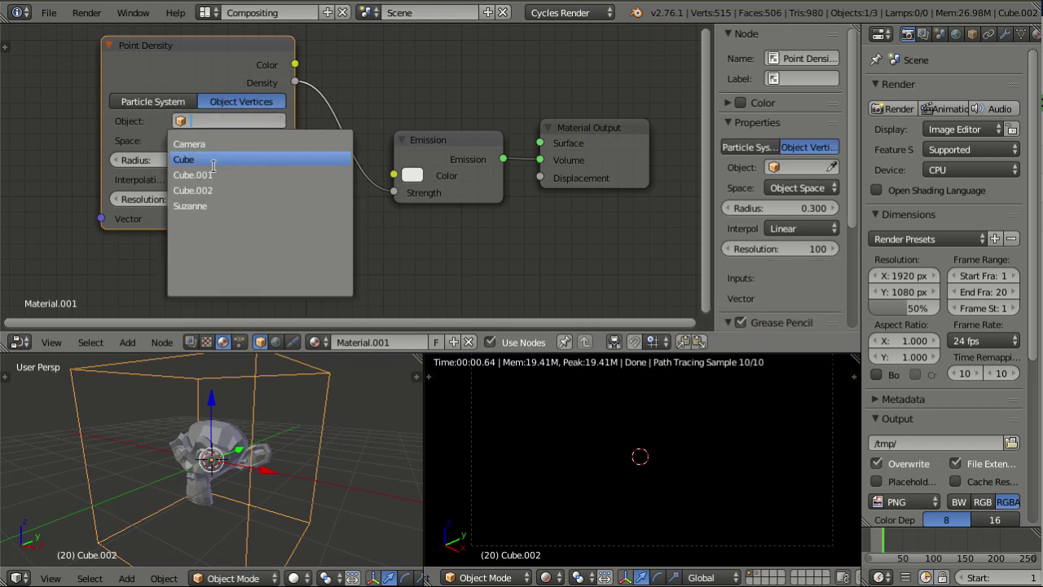
{"action": "left_click", "coordinate": [191, 207]}
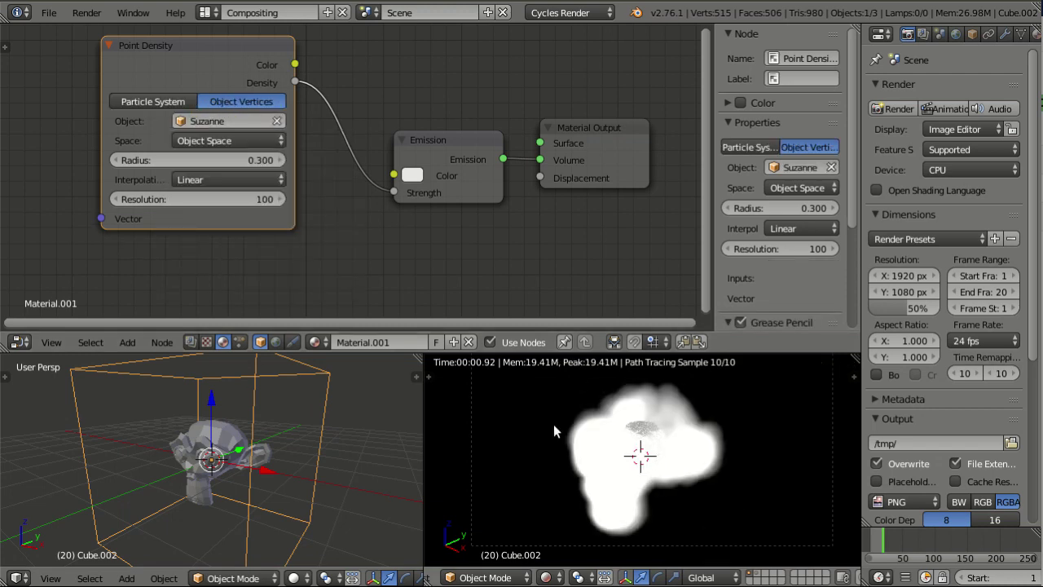
{"action": "left_click", "coordinate": [117, 160]}
{"action": "left_click", "coordinate": [117, 160]}
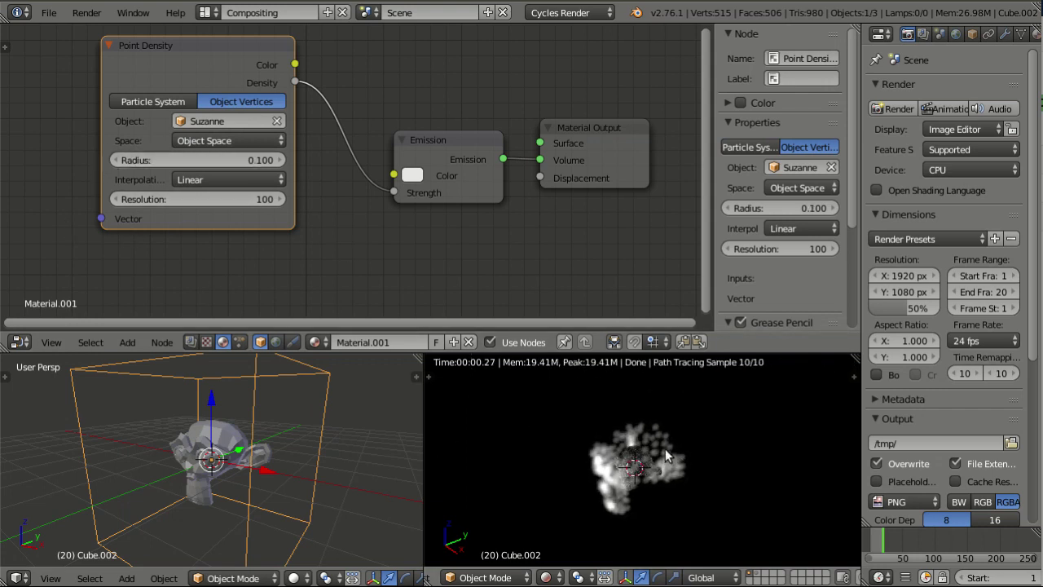
{"action": "scroll", "coordinate": [666, 454], "scroll_direction": "up", "scroll_amount": 2}
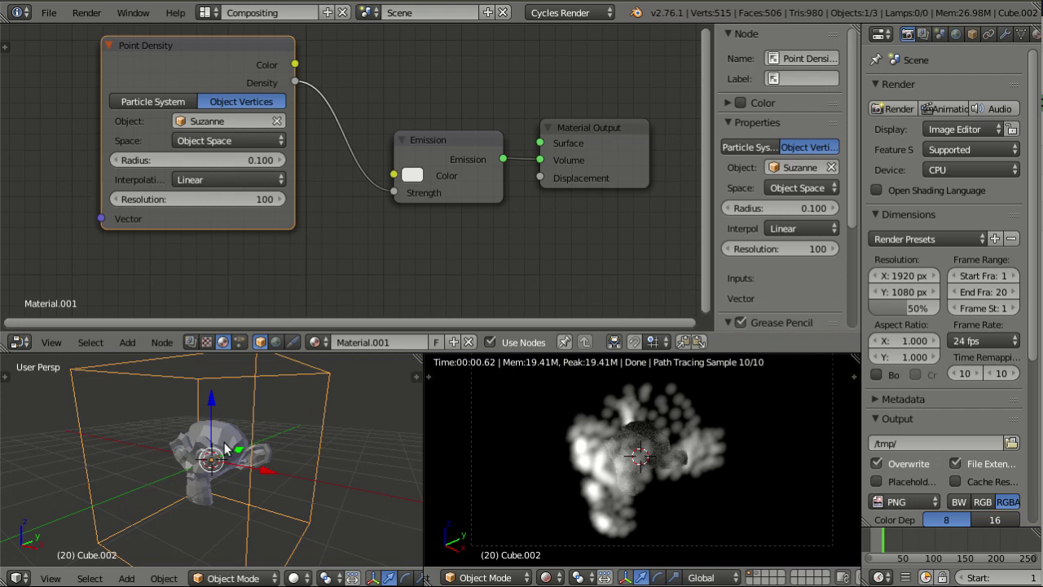
Step: Set the Point Density space to World Space and try moving the cube along the X axis
{"action": "left_click", "coordinate": [232, 143]}
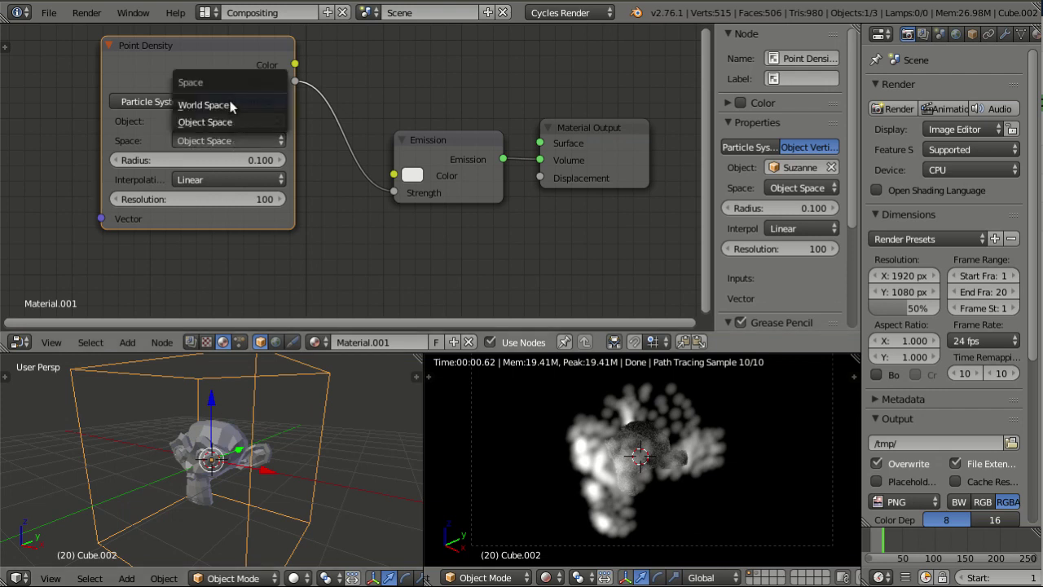
{"action": "left_click", "coordinate": [230, 104]}
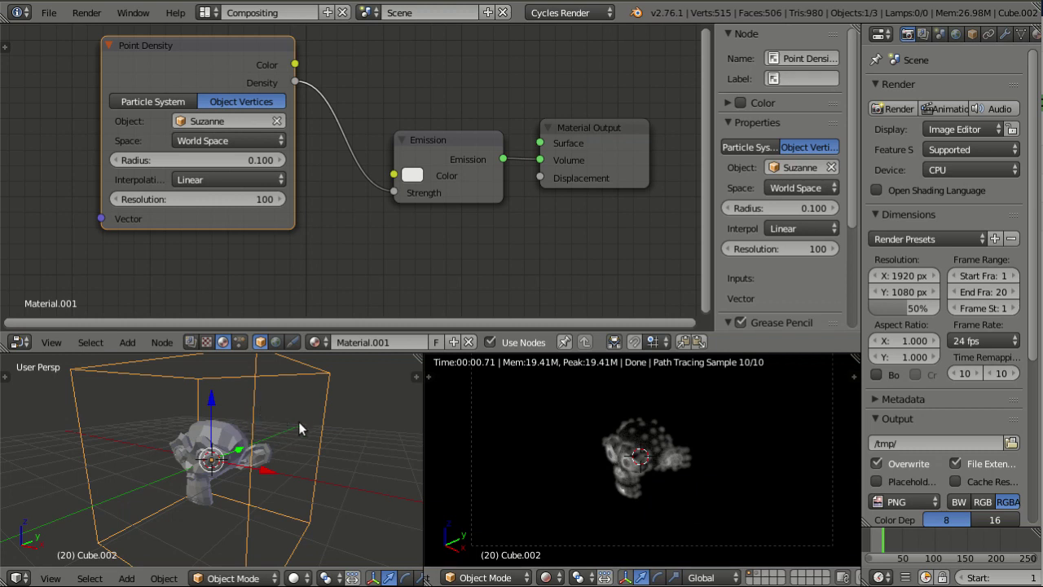
{"action": "key", "text": "g"}
{"action": "key", "text": "x"}
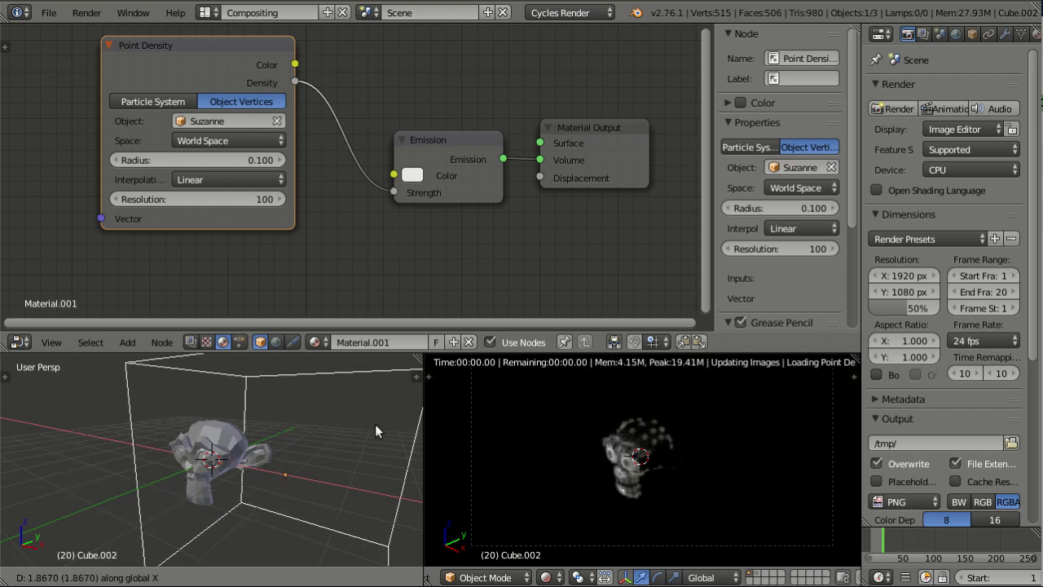
{"action": "left_click", "coordinate": [280, 408]}
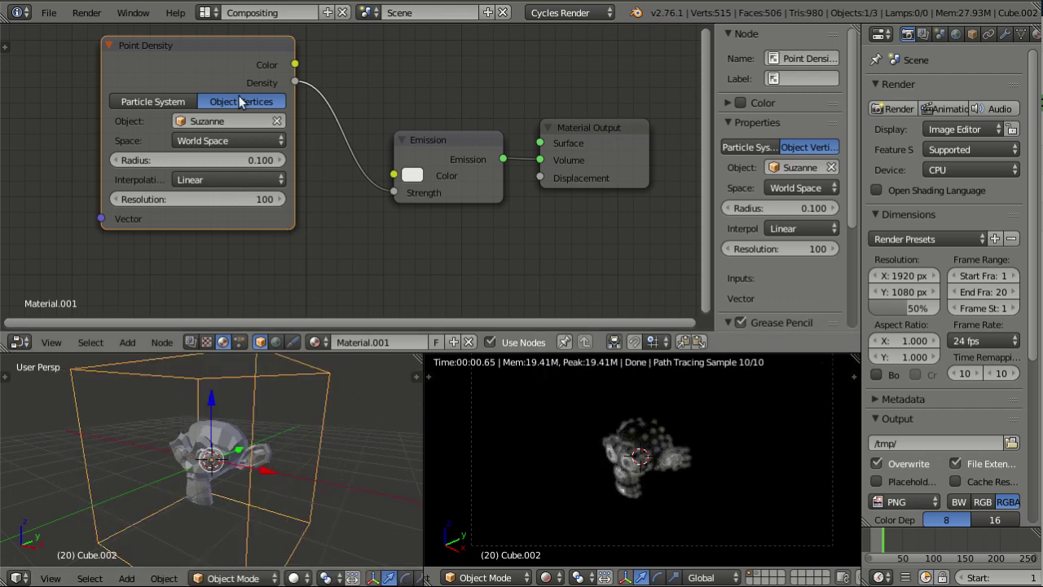
Step: Set the Point Density space back to Object Space and try moving the cube freely
{"action": "left_click", "coordinate": [221, 140]}
{"action": "left_click", "coordinate": [219, 122]}
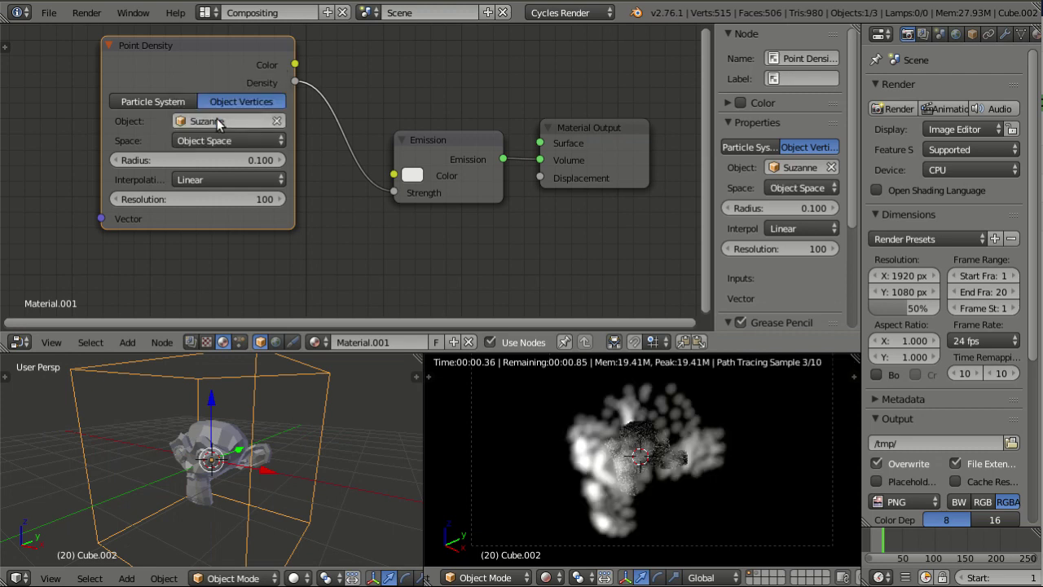
{"action": "key", "text": "g"}
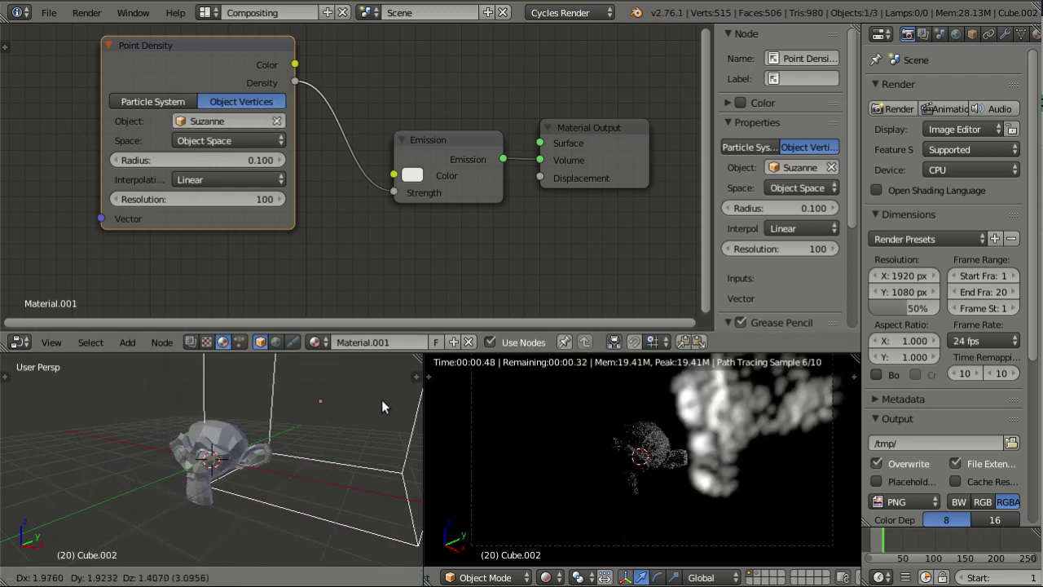
{"action": "left_click", "coordinate": [249, 458]}
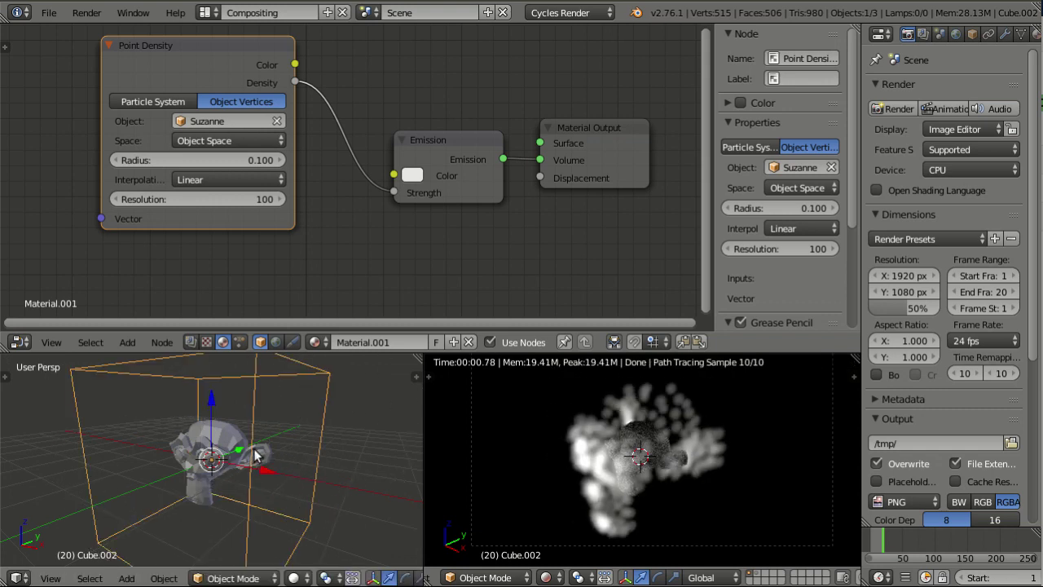
Step: Scale the cube around Suzanne down slightly along the Z axis
{"action": "middle_click_drag", "start_coordinate": [245, 501], "coordinate": [257, 486]}
{"action": "scroll", "coordinate": [257, 485], "scroll_direction": "down", "scroll_amount": 2}
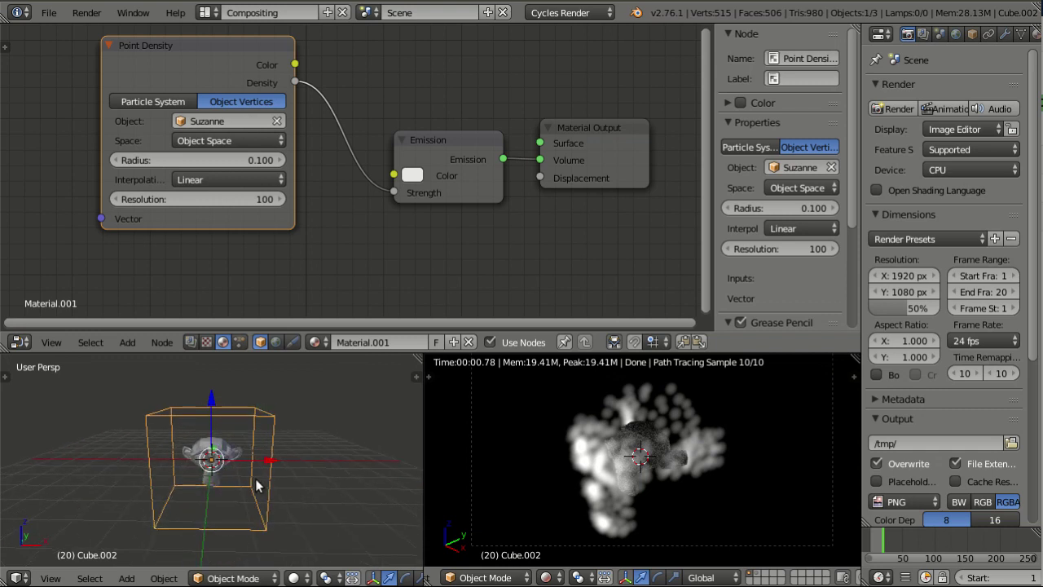
{"action": "scroll", "coordinate": [257, 485], "scroll_direction": "up", "scroll_amount": 3}
{"action": "scroll", "coordinate": [216, 461], "scroll_direction": "up", "scroll_amount": 2}
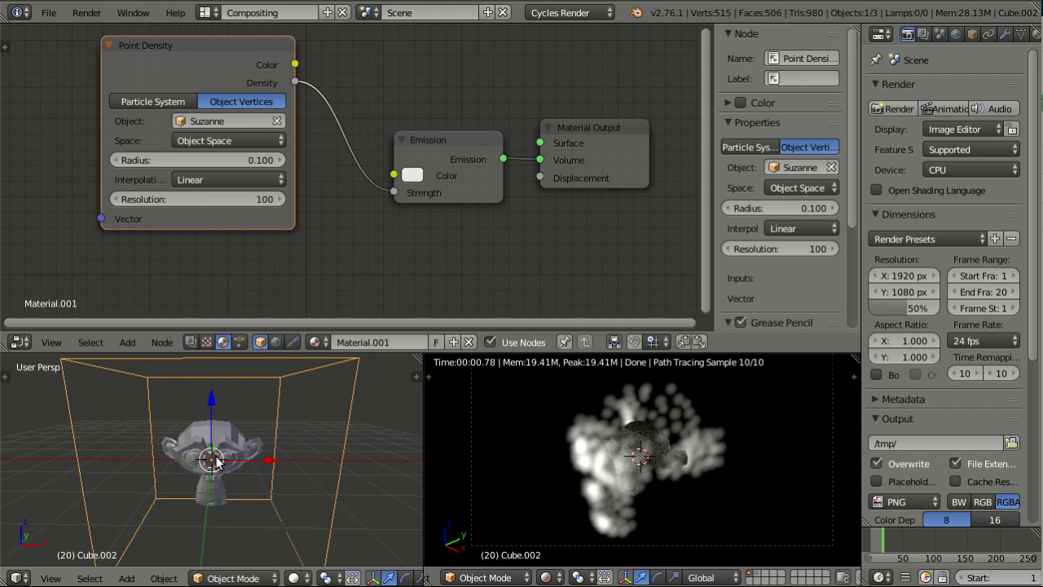
{"action": "scroll", "coordinate": [284, 482], "scroll_direction": "down", "scroll_amount": 1}
{"action": "middle_click_drag", "start_coordinate": [284, 482], "coordinate": [220, 495]}
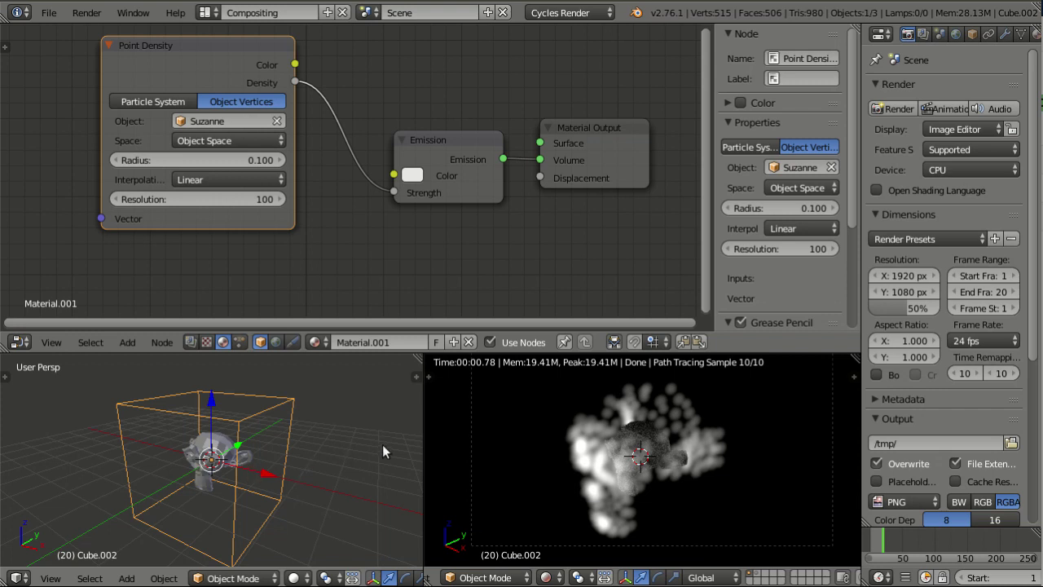
{"action": "key", "text": "s"}
{"action": "left_click", "coordinate": [329, 437]}
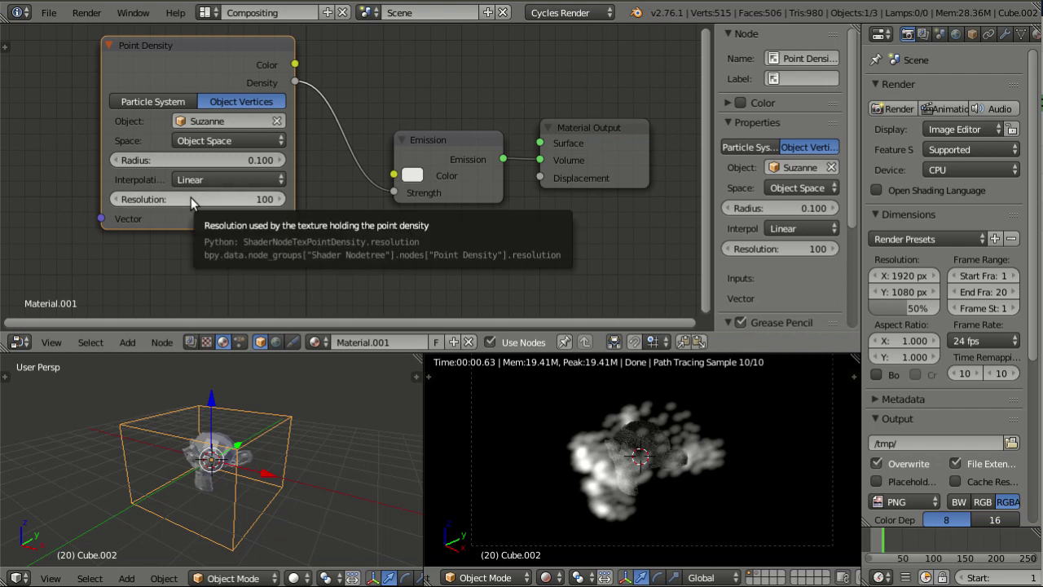
Step: Show the layer with the particles, select its cube and set its Point Density source to Cube.001 with ParticleSystem
{"action": "left_click", "coordinate": [758, 572]}
{"action": "right_click", "coordinate": [262, 413]}
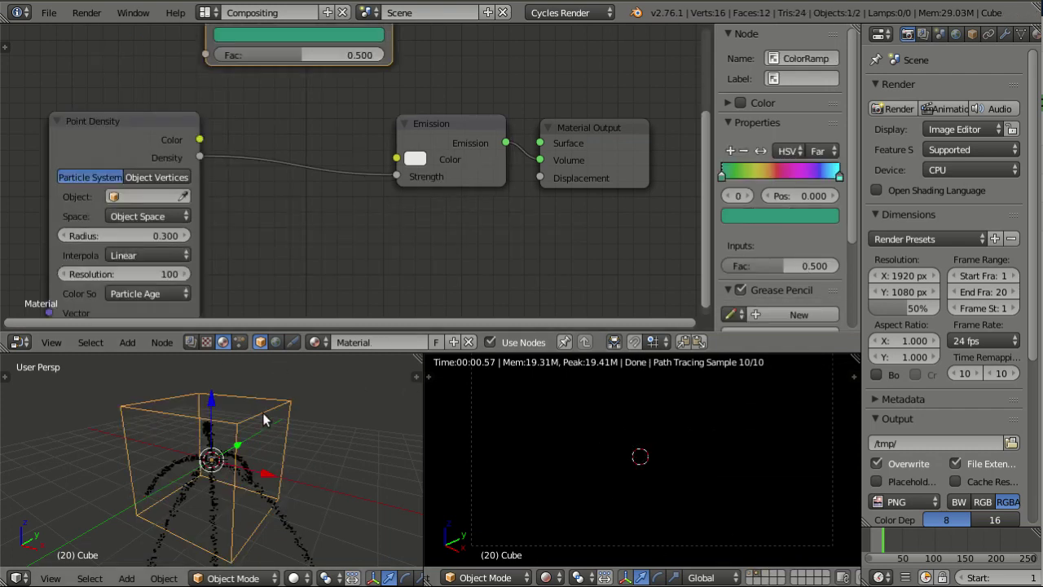
{"action": "left_click", "coordinate": [137, 197]}
{"action": "left_click", "coordinate": [137, 246]}
{"action": "left_click", "coordinate": [140, 216]}
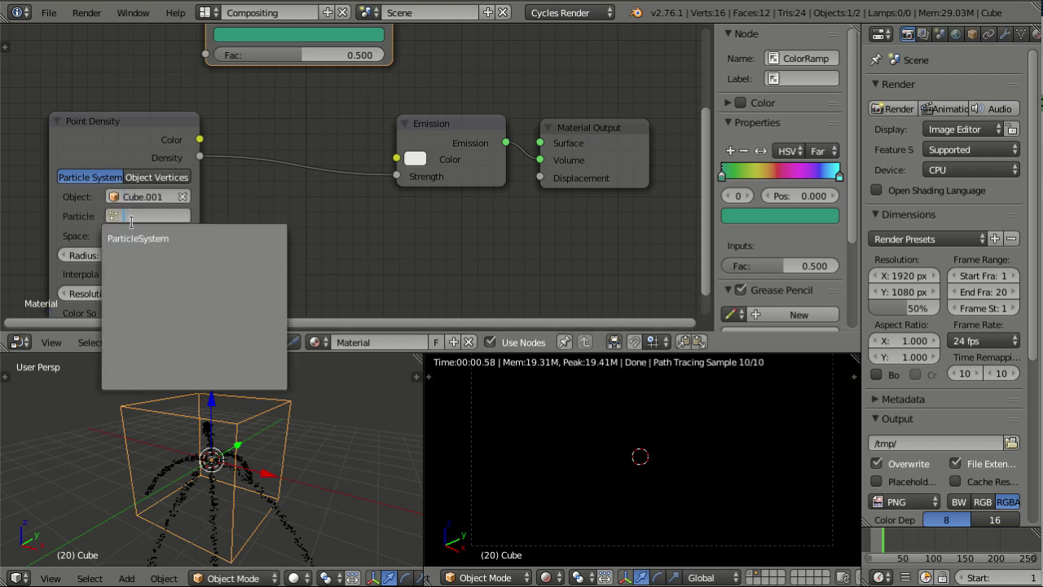
{"action": "left_click", "coordinate": [141, 237]}
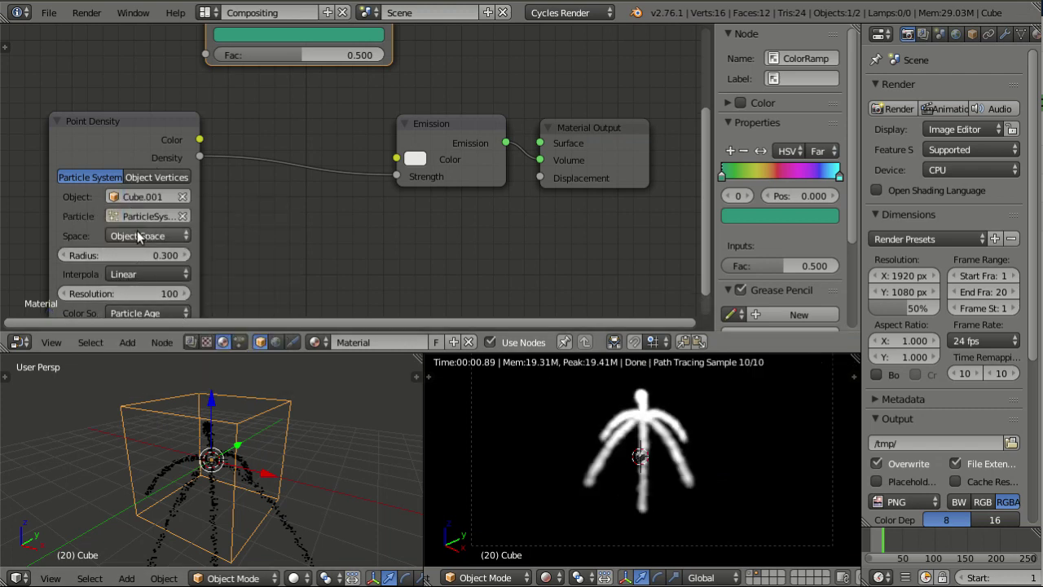
Step: Set the particle cube's Point Density space to World Space and its radius to 0.100
{"action": "left_click", "coordinate": [137, 235]}
{"action": "left_click", "coordinate": [139, 200]}
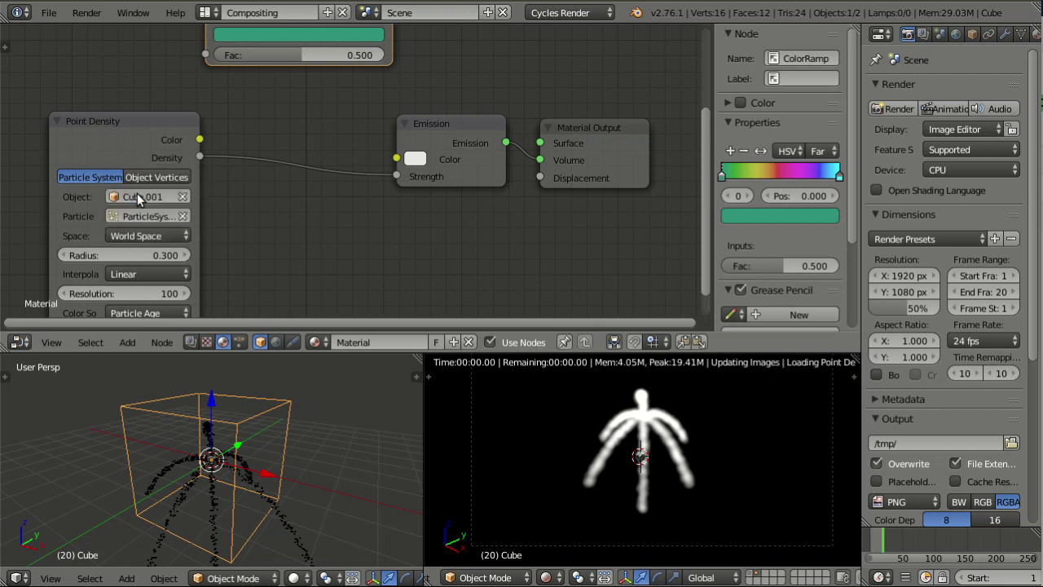
{"action": "left_click", "coordinate": [63, 255]}
{"action": "left_click", "coordinate": [64, 255]}
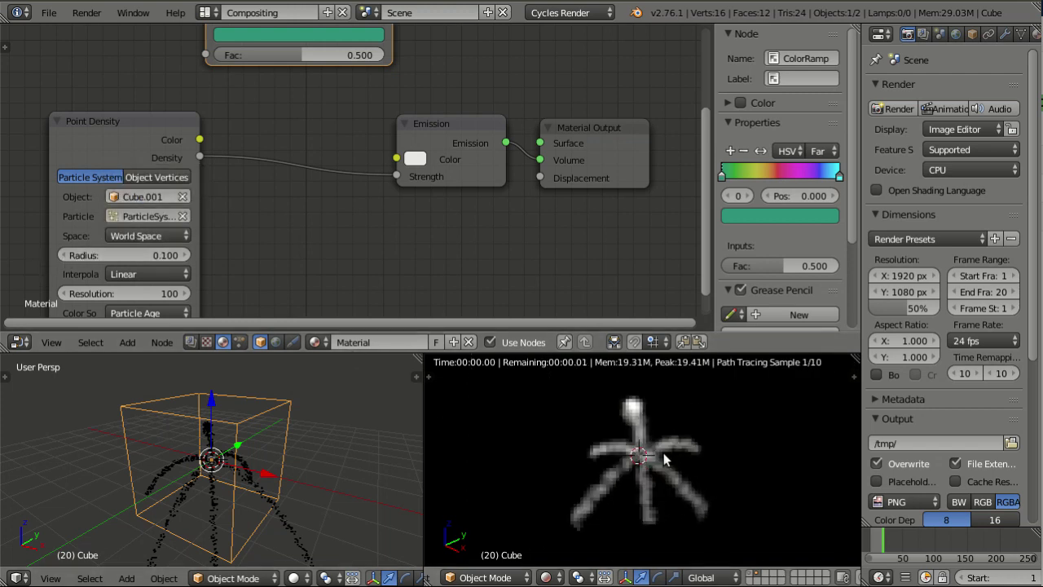
Step: Set the Point Density interpolation to Closest and inspect the rendered particle trails up close from several angles
{"action": "scroll", "coordinate": [639, 435], "scroll_direction": "up", "scroll_amount": 5}
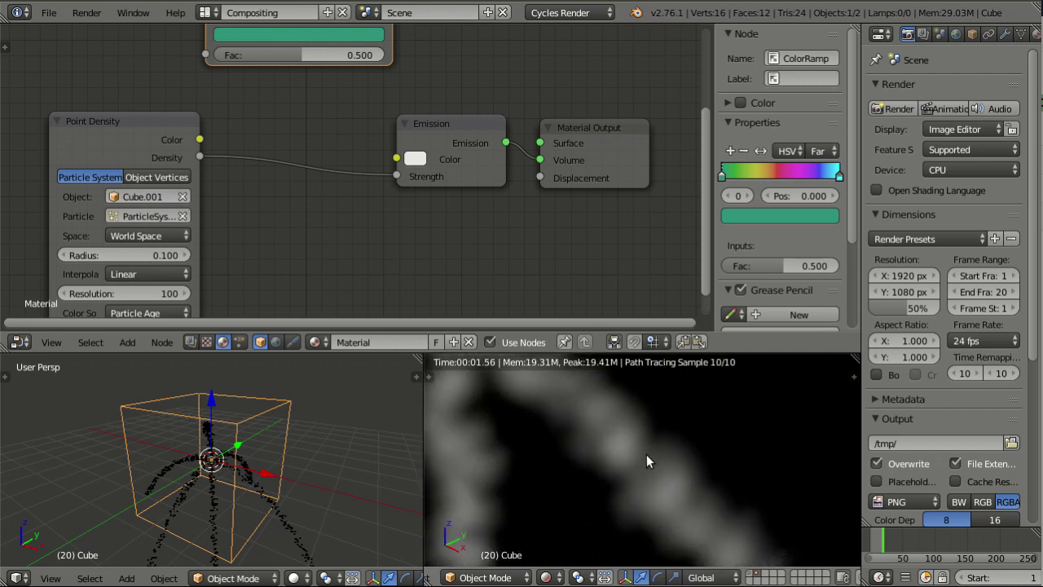
{"action": "left_click", "coordinate": [135, 274]}
{"action": "left_click", "coordinate": [132, 257]}
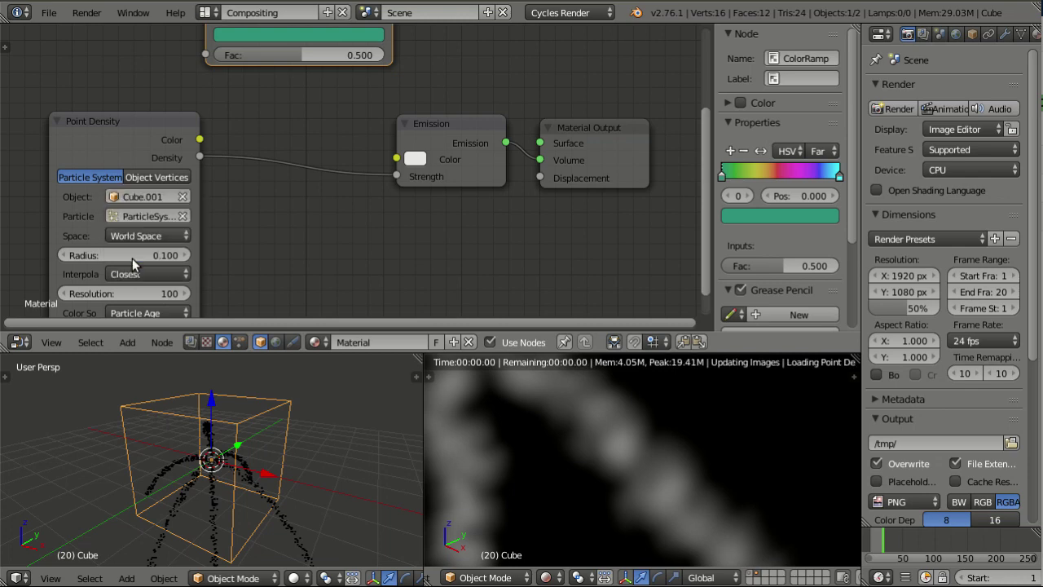
{"action": "scroll", "coordinate": [638, 444], "scroll_direction": "up", "scroll_amount": 3}
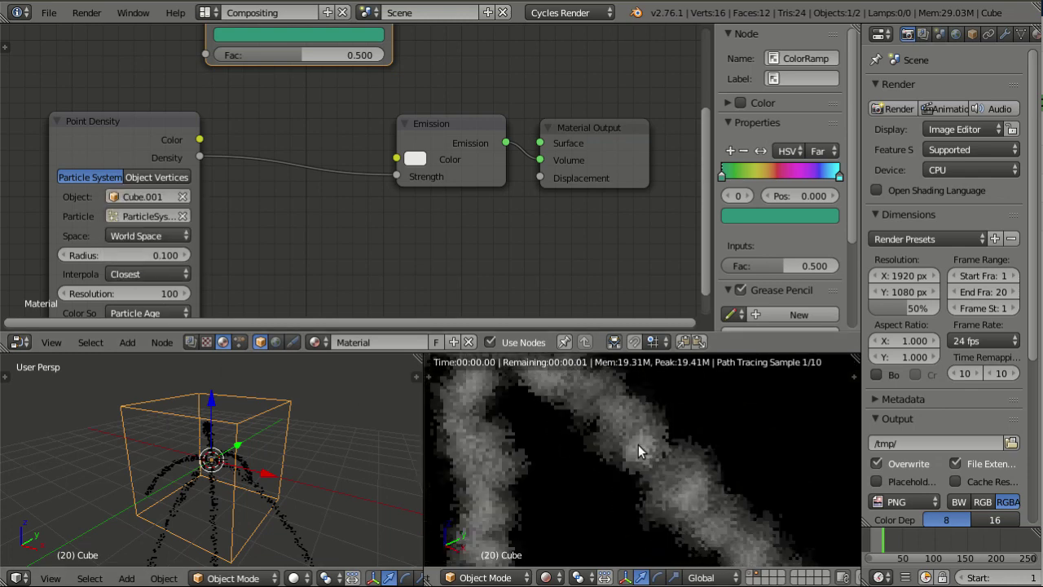
{"action": "middle_click_drag", "start_coordinate": [534, 422], "coordinate": [699, 419]}
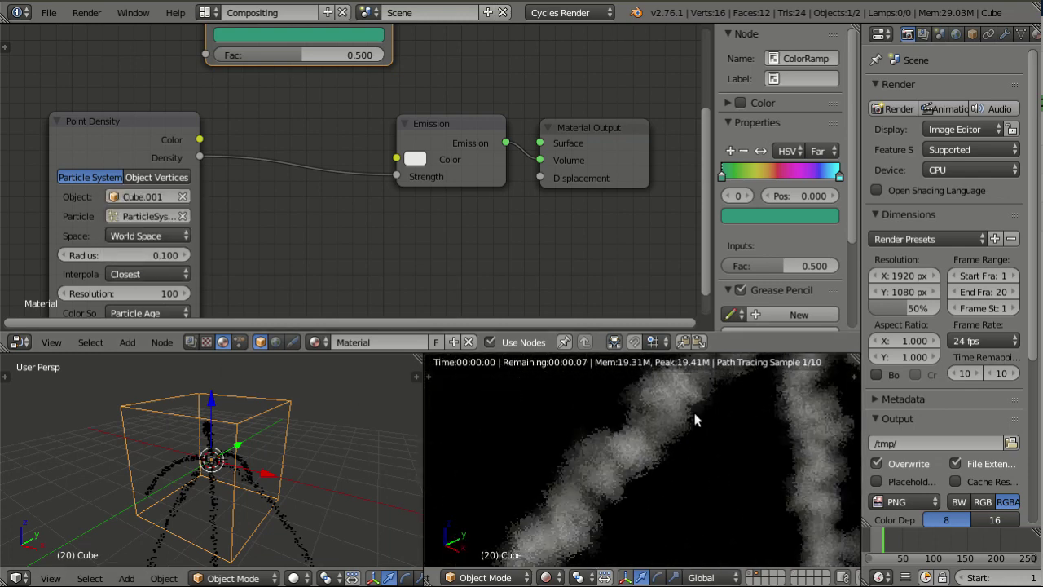
{"action": "key", "text": "KP_7"}
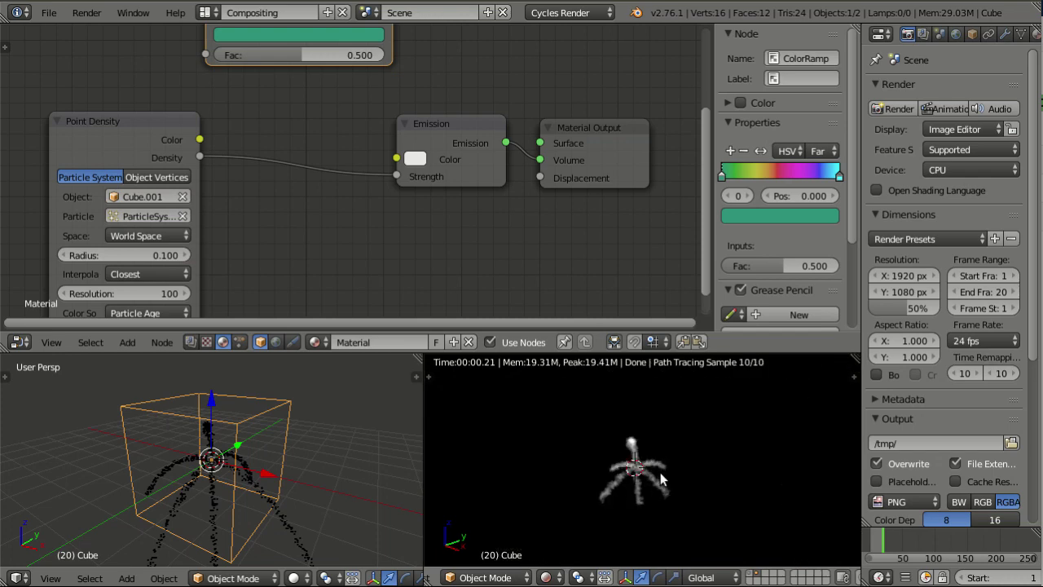
{"action": "scroll", "coordinate": [621, 520], "scroll_direction": "up", "scroll_amount": 2}
{"action": "middle_click_drag", "start_coordinate": [621, 520], "coordinate": [734, 478]}
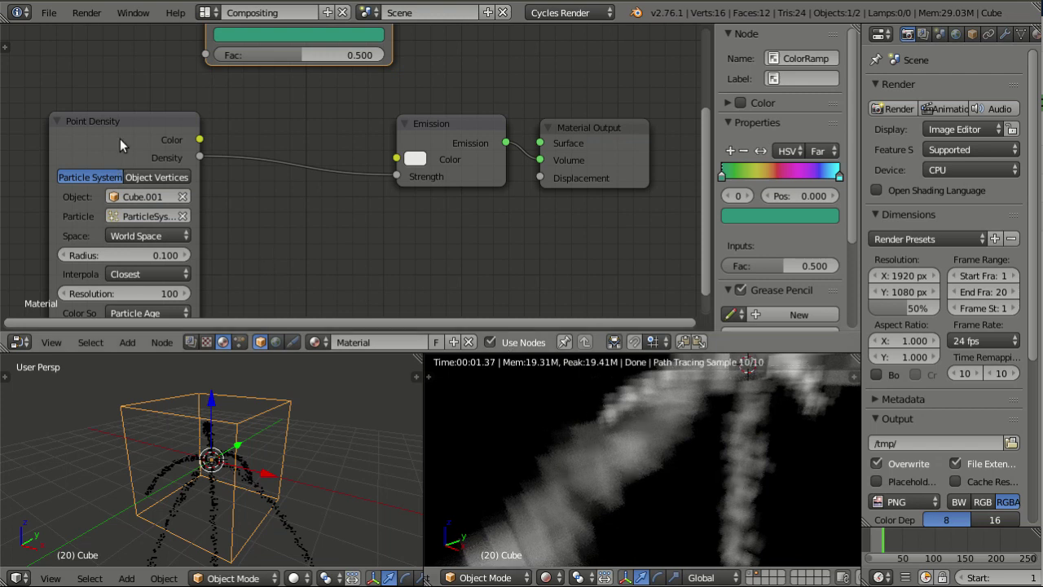
Step: Move the Point Density node up to show all its settings and set its interpolation to Linear
{"action": "left_click_drag", "start_coordinate": [120, 144], "coordinate": [135, 84]}
{"action": "left_click", "coordinate": [151, 215]}
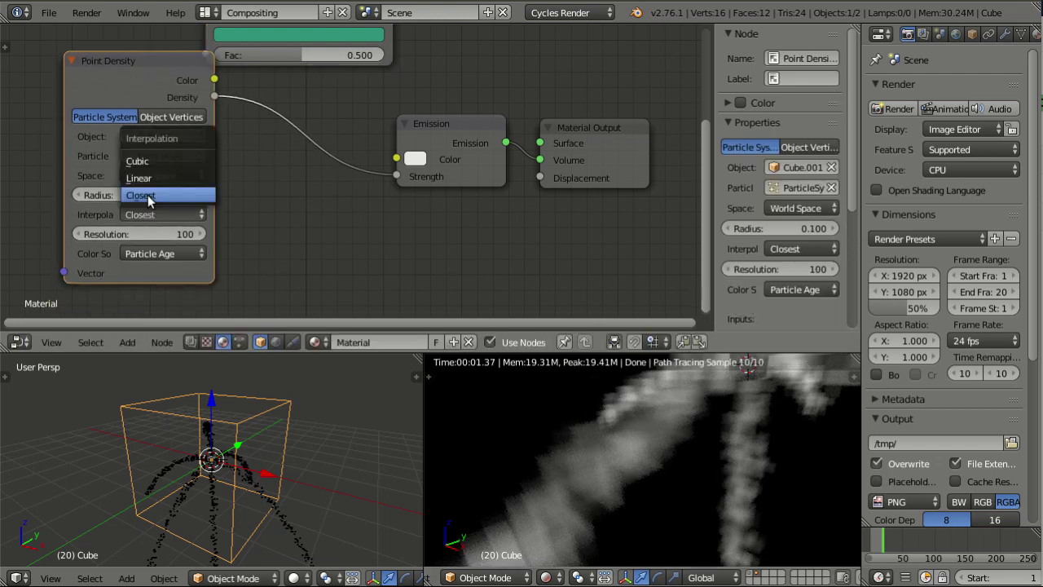
{"action": "left_click", "coordinate": [148, 175]}
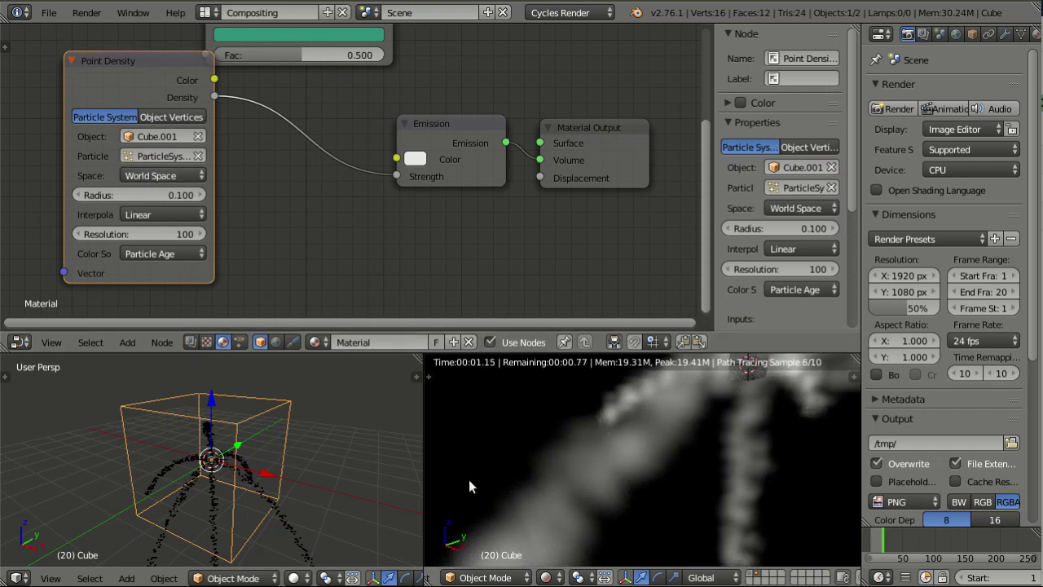
{"action": "middle_click_drag", "start_coordinate": [725, 477], "coordinate": [506, 481], "text": "shift"}
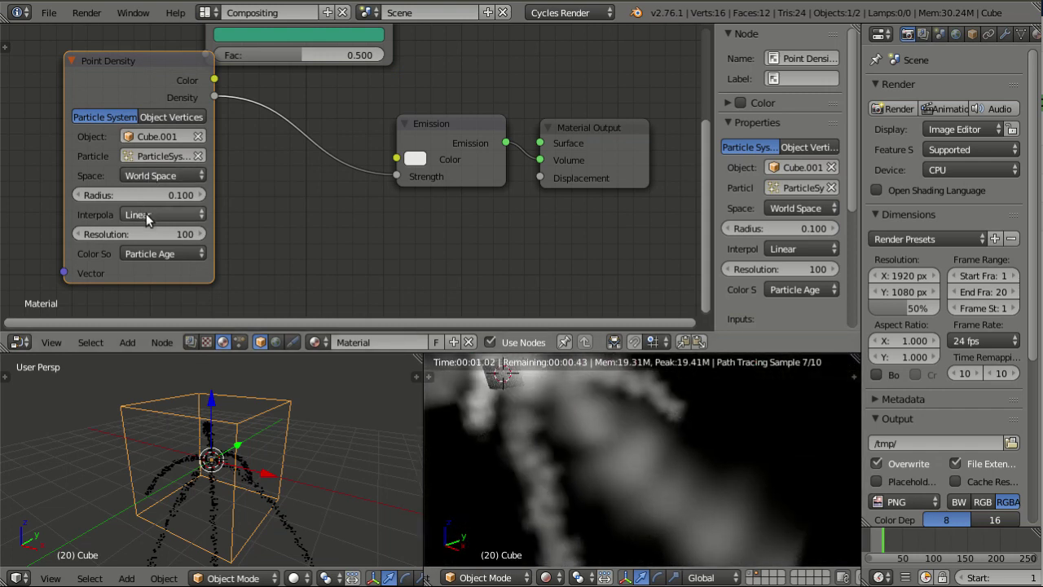
{"action": "scroll", "coordinate": [647, 486], "scroll_direction": "up", "scroll_amount": 1}
{"action": "scroll", "coordinate": [634, 491], "scroll_direction": "up", "scroll_amount": 1}
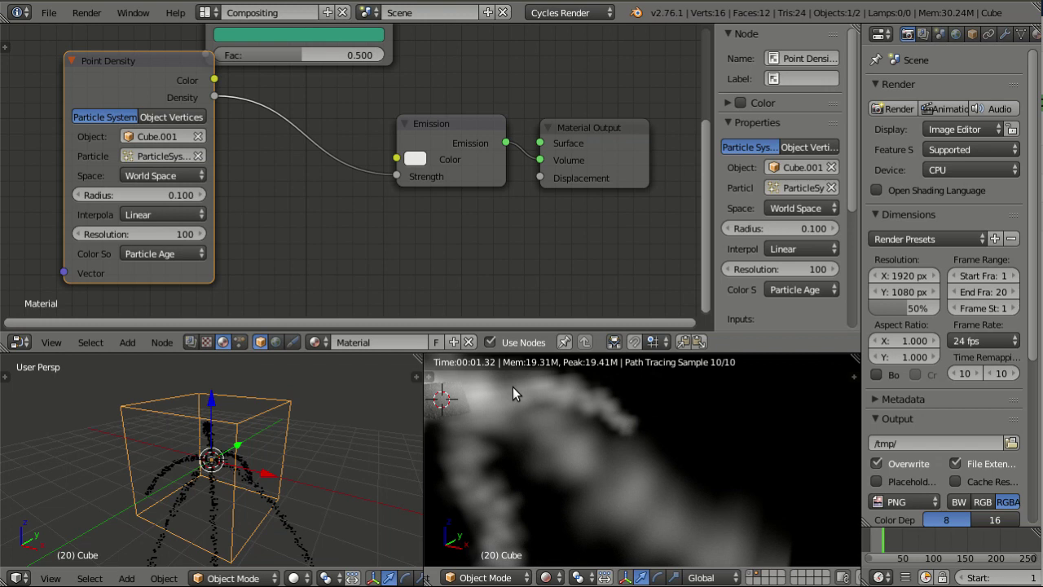
Step: Set the Point Density interpolation to Cubic and check the particle trails around the emitter in the render
{"action": "left_click", "coordinate": [162, 214]}
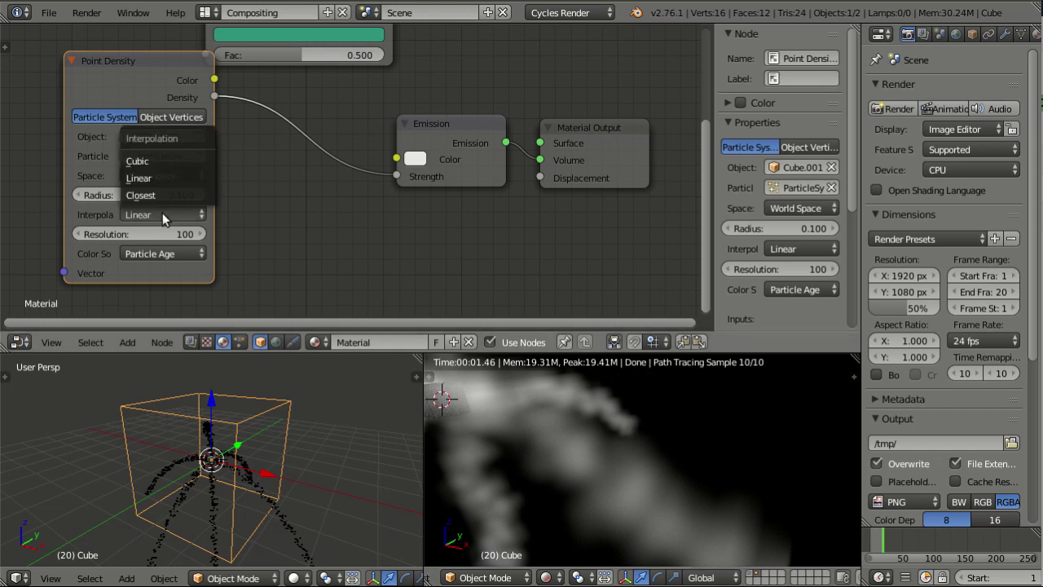
{"action": "left_click", "coordinate": [151, 162]}
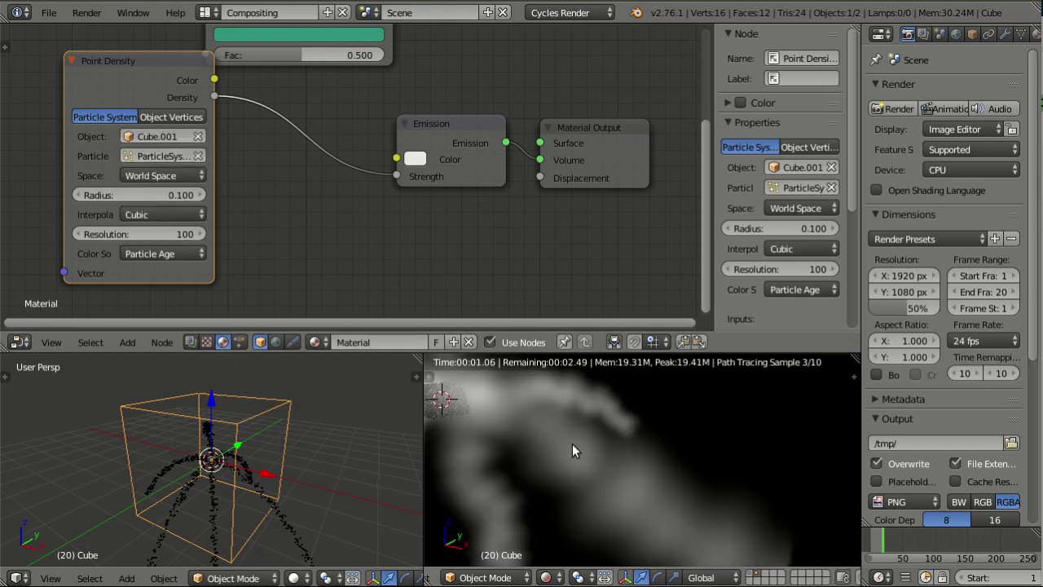
{"action": "scroll", "coordinate": [575, 489], "scroll_direction": "down", "scroll_amount": 3}
{"action": "middle_click_drag", "start_coordinate": [574, 488], "coordinate": [652, 474], "text": "shift"}
{"action": "scroll", "coordinate": [704, 446], "scroll_direction": "up", "scroll_amount": 2}
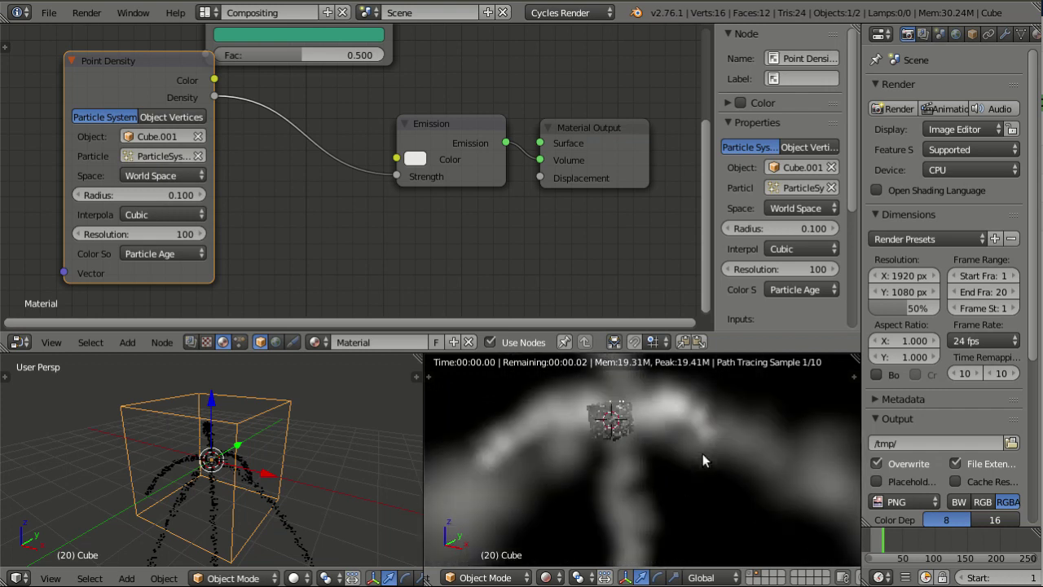
Step: Set the Point Density interpolation to Closest and its resolution to 200
{"action": "left_click", "coordinate": [165, 211]}
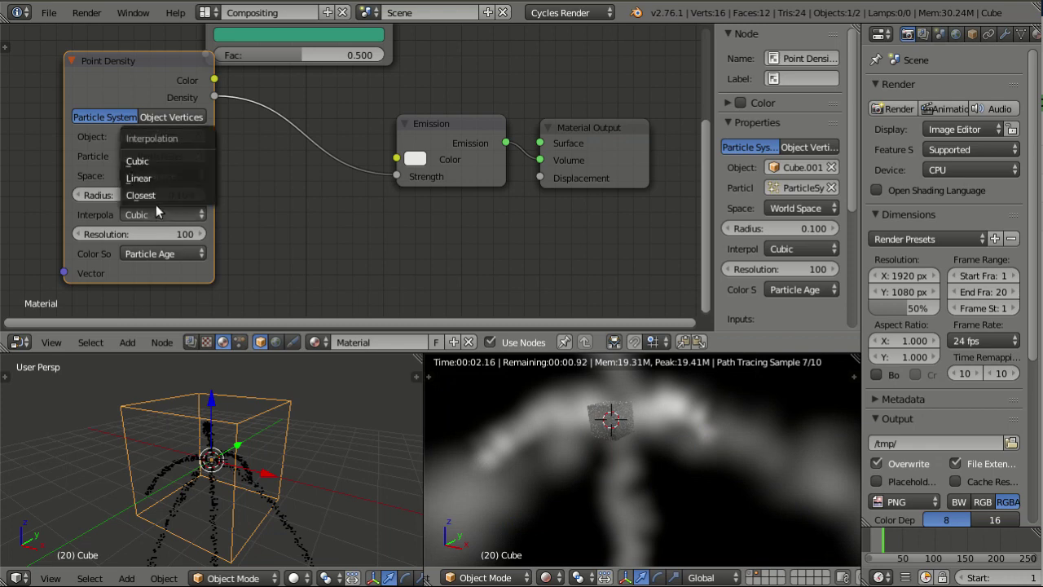
{"action": "left_click", "coordinate": [148, 194]}
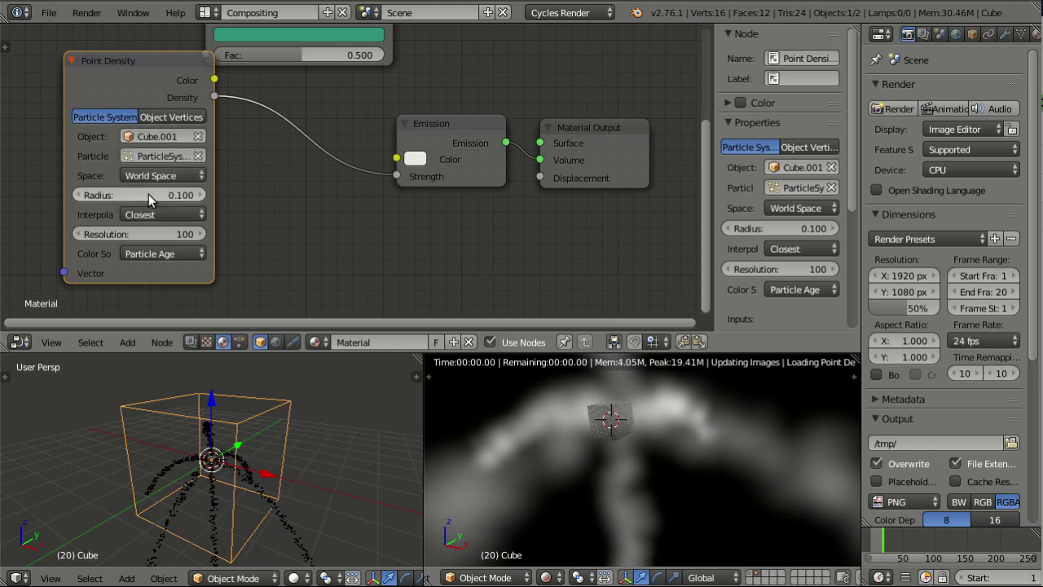
{"action": "left_click", "coordinate": [147, 235]}
{"action": "type", "text": "2"}
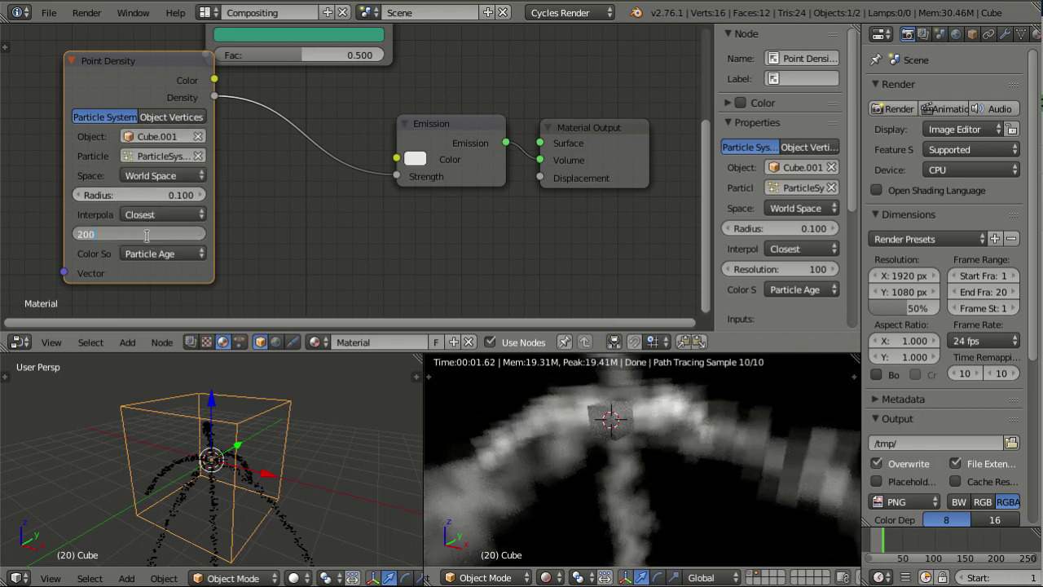
{"action": "key", "text": "Return"}
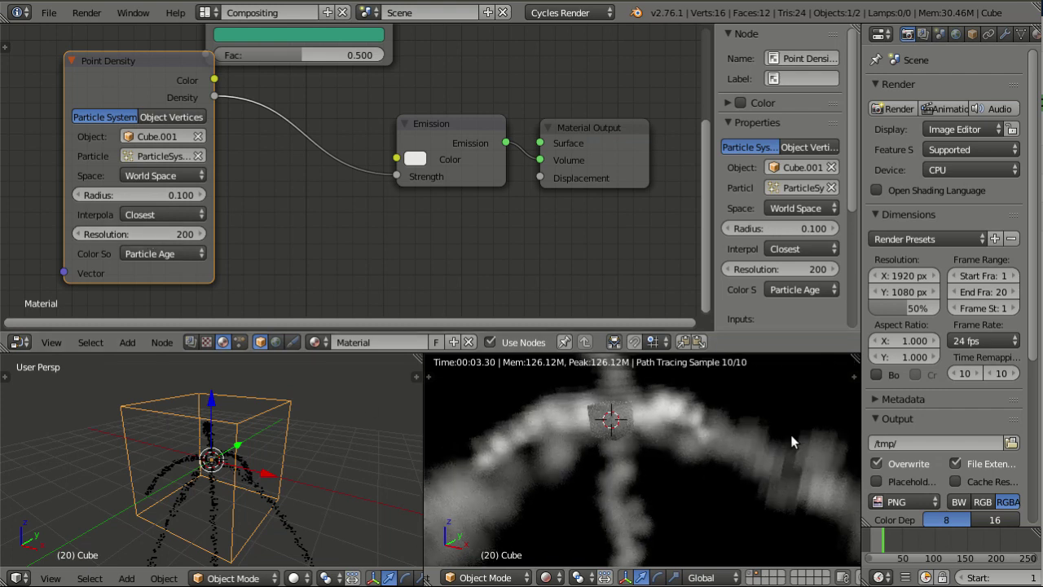
Step: Set the Point Density interpolation to Linear at the higher resolution and inspect the rendered trails
{"action": "middle_click_drag", "start_coordinate": [792, 471], "coordinate": [674, 480]}
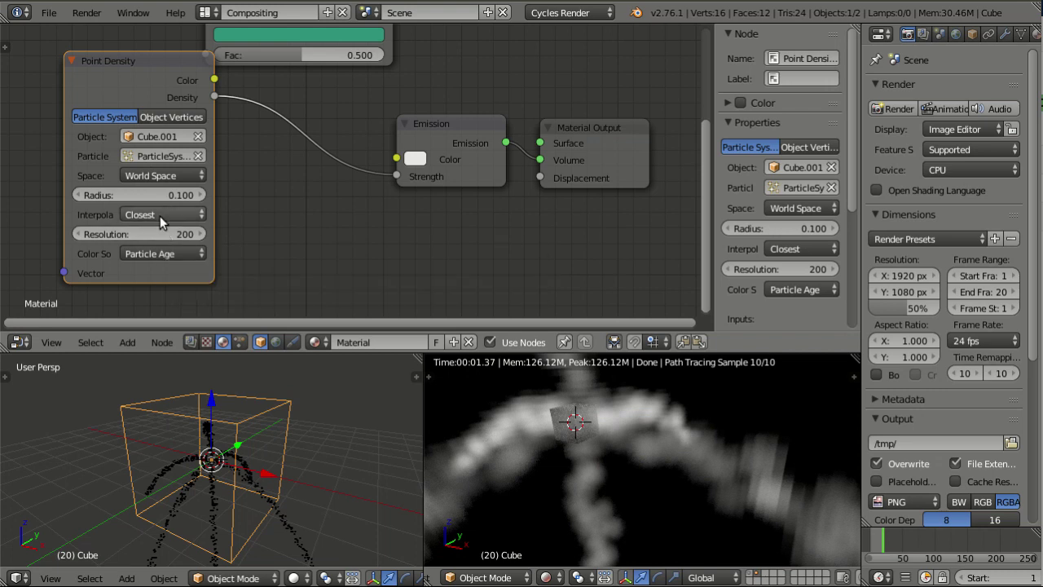
{"action": "left_click", "coordinate": [162, 214]}
{"action": "left_click", "coordinate": [157, 178]}
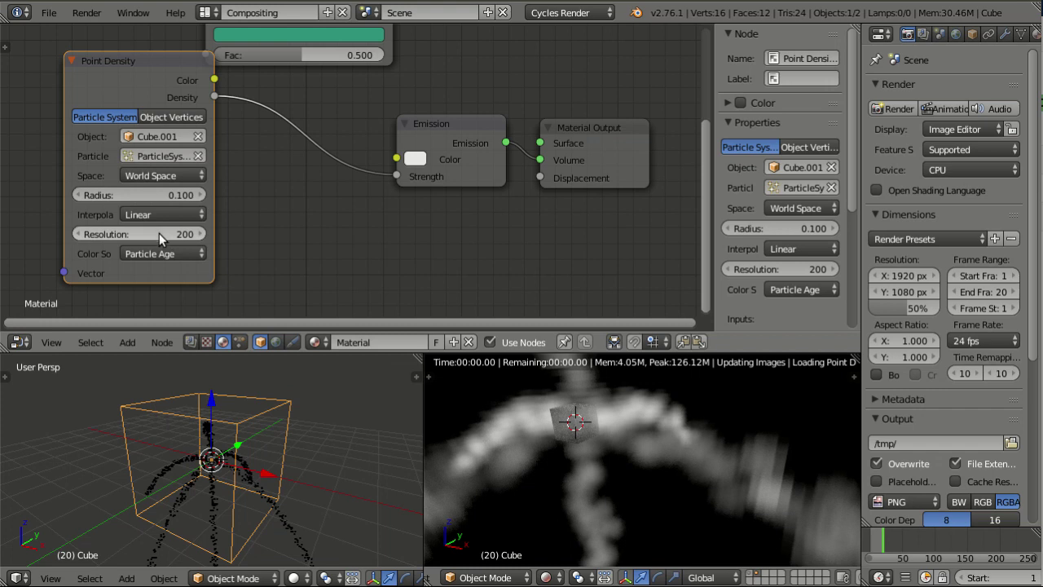
{"action": "middle_click_drag", "start_coordinate": [628, 461], "coordinate": [674, 487]}
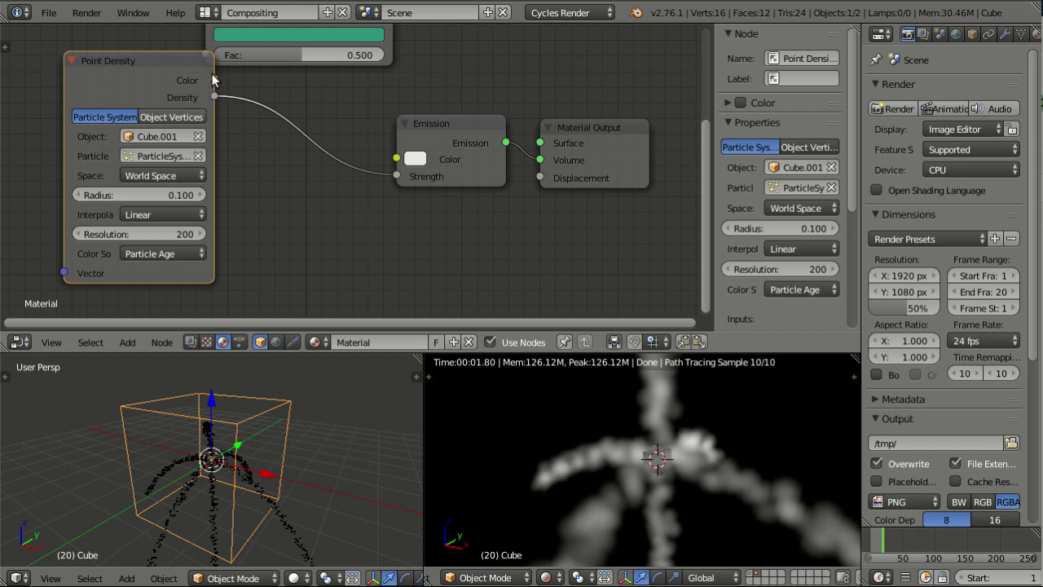
Step: Connect the Point Density node's Color output to the Emission node's Color input
{"action": "left_click_drag", "start_coordinate": [214, 79], "coordinate": [399, 160]}
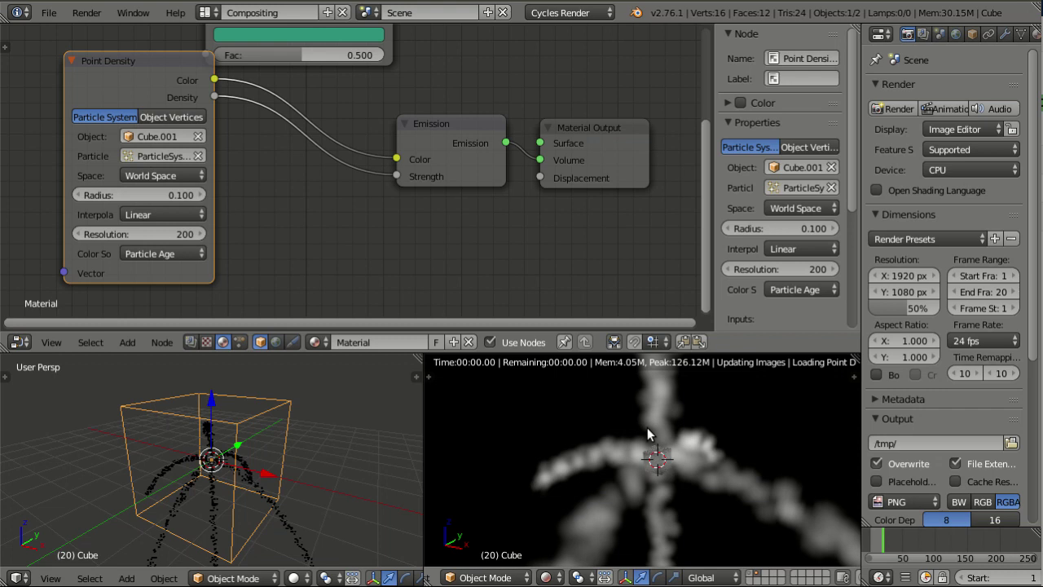
{"action": "scroll", "coordinate": [681, 440], "scroll_direction": "down", "scroll_amount": 3}
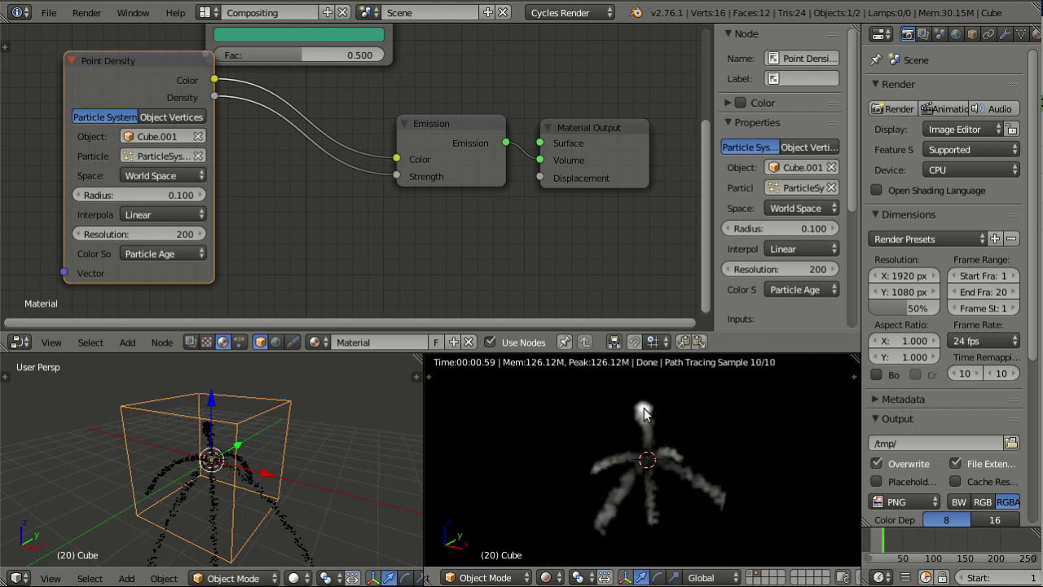
Step: Move the Point Density node aside and insert the ColorRamp node between its Color output and the Emission Color input
{"action": "middle_click_drag", "start_coordinate": [273, 221], "coordinate": [279, 264]}
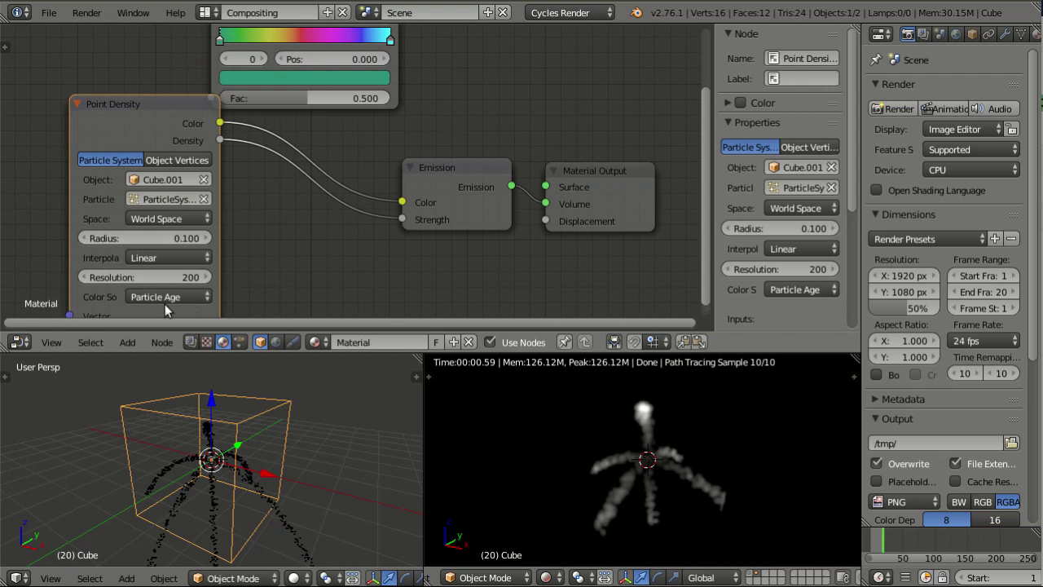
{"action": "left_click_drag", "start_coordinate": [190, 119], "coordinate": [128, 155]}
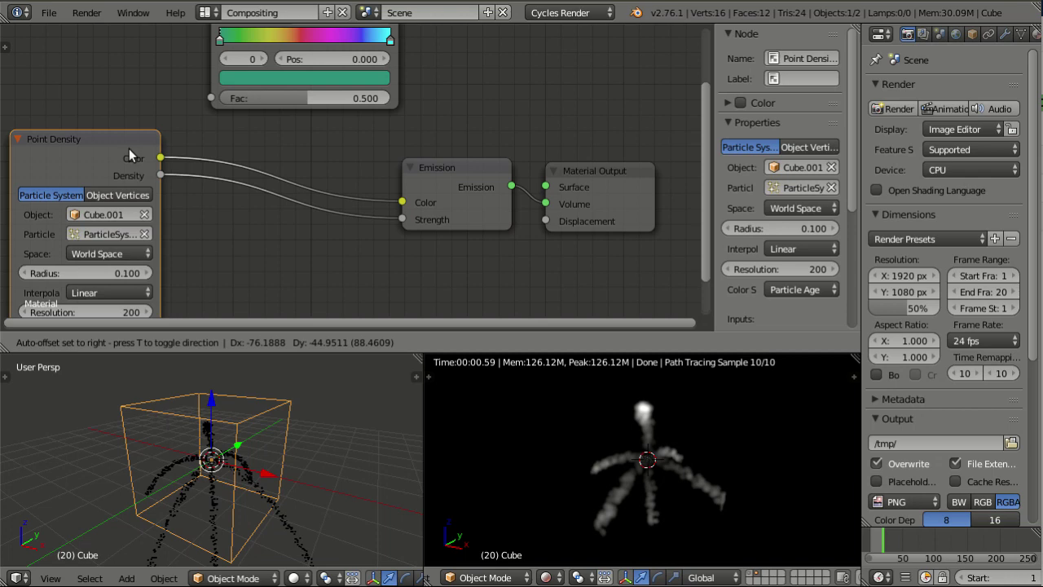
{"action": "left_click_drag", "start_coordinate": [129, 154], "coordinate": [129, 154]}
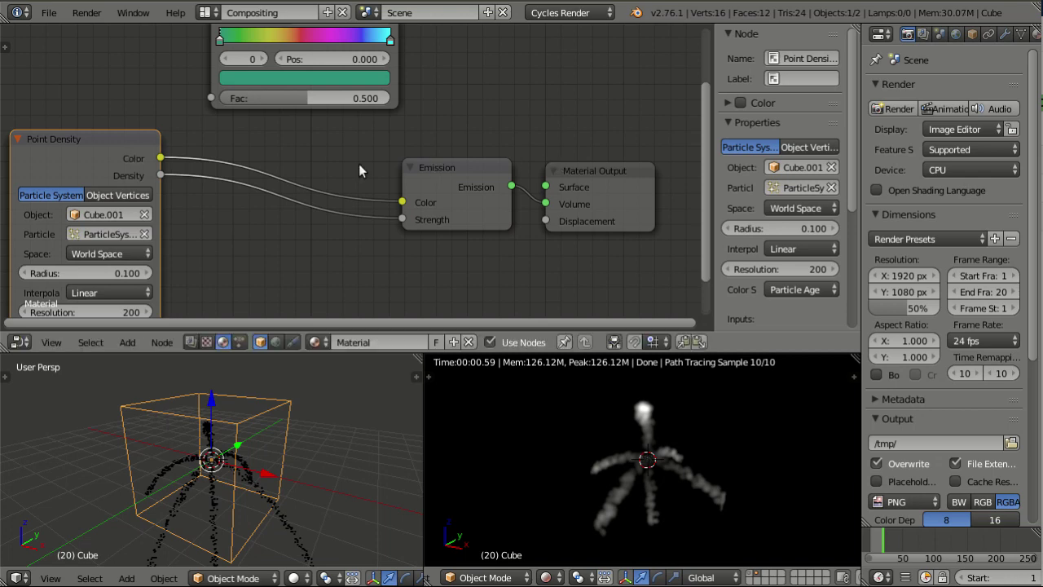
{"action": "scroll", "coordinate": [307, 97], "scroll_direction": "down", "scroll_amount": 3}
{"action": "left_click_drag", "start_coordinate": [318, 42], "coordinate": [307, 85]}
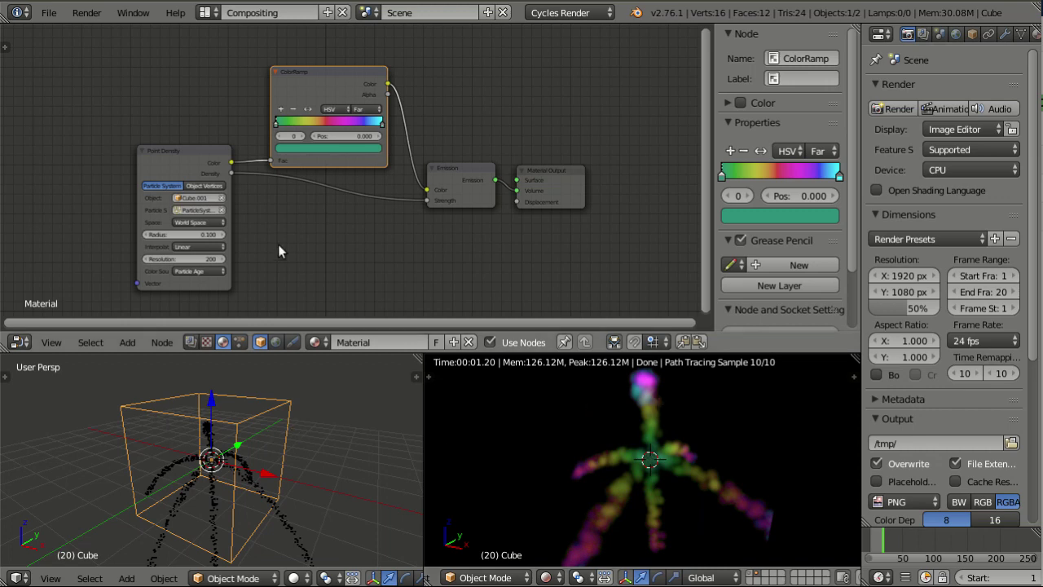
Step: Set the Point Density color source to Particle Speed and compare the rendered colors with the particles
{"action": "scroll", "coordinate": [278, 244], "scroll_direction": "up", "scroll_amount": 3}
{"action": "left_click", "coordinate": [247, 241]}
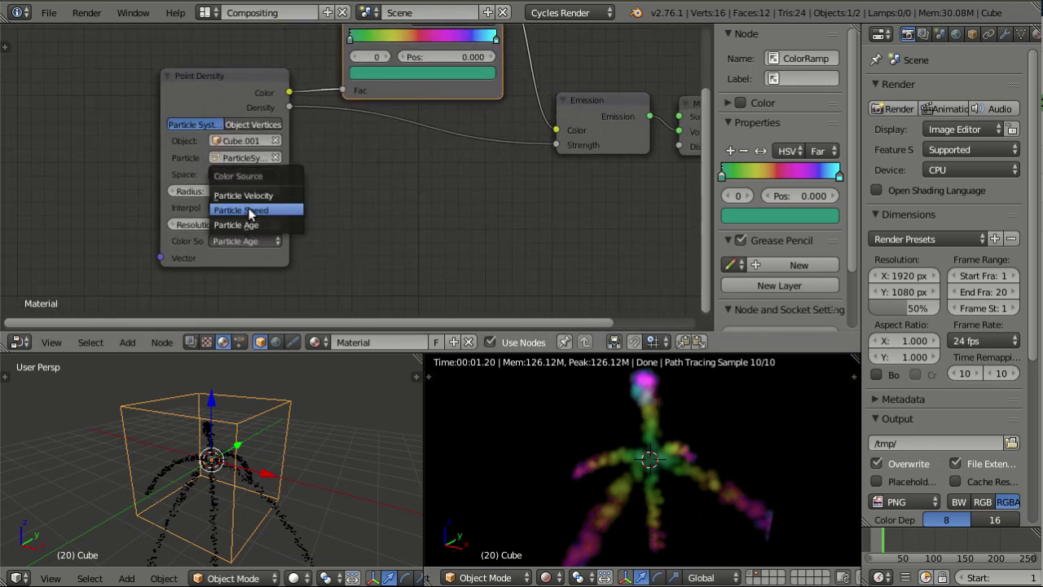
{"action": "left_click", "coordinate": [237, 206]}
{"action": "middle_click_drag", "start_coordinate": [120, 459], "coordinate": [238, 450]}
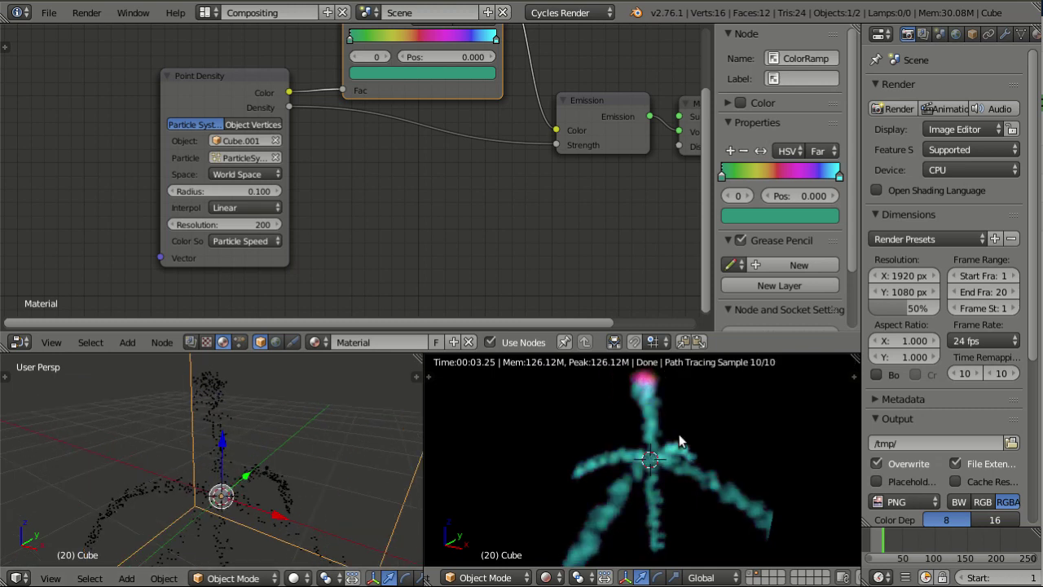
{"action": "middle_click_drag", "start_coordinate": [620, 436], "coordinate": [659, 465]}
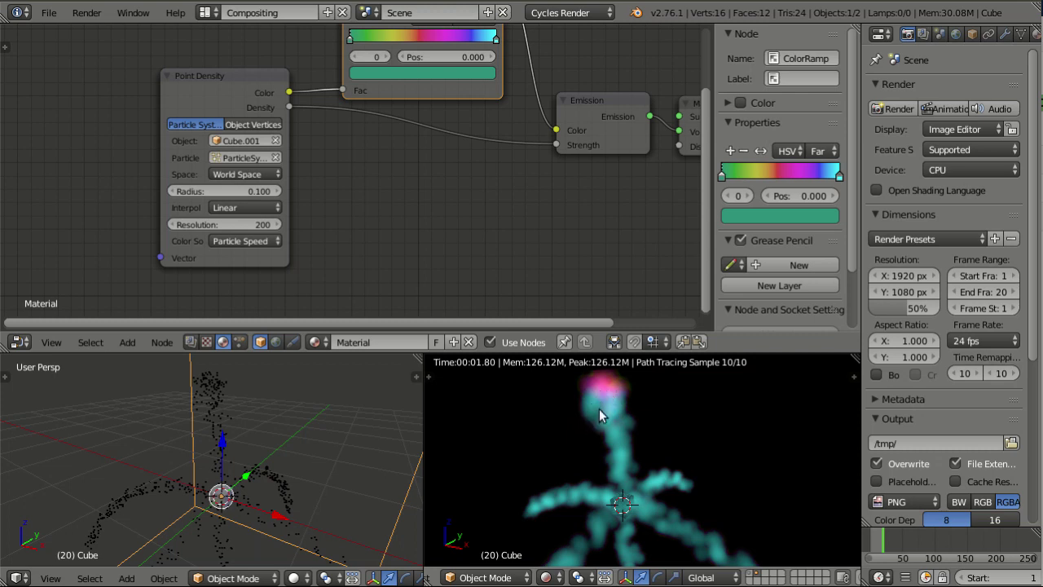
{"action": "middle_click_drag", "start_coordinate": [580, 420], "coordinate": [642, 467]}
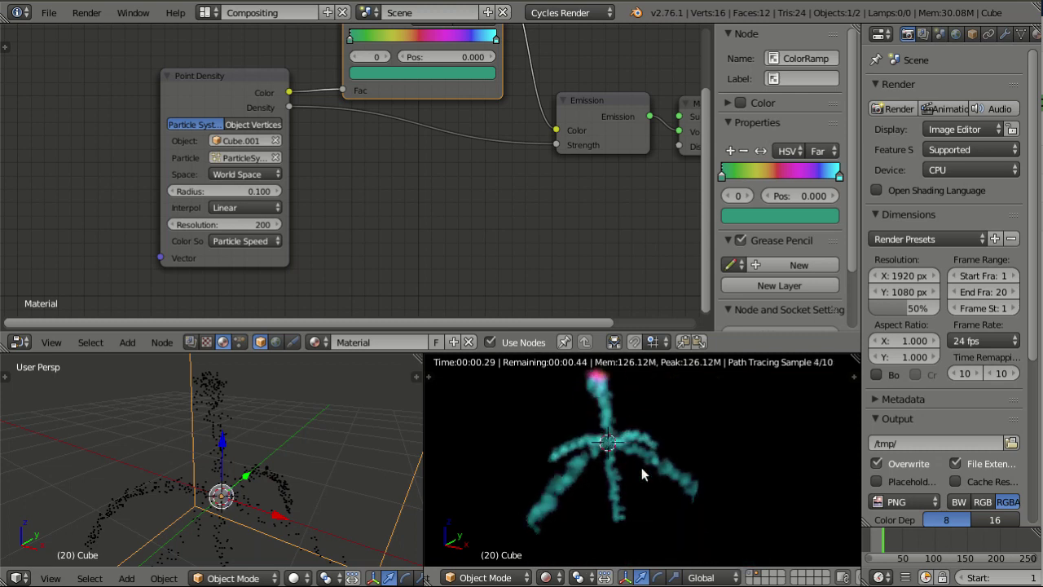
Step: Set the Point Density color source to Particle Velocity and mute the ColorRamp node, moving it slightly away from the Point Density node
{"action": "left_click", "coordinate": [247, 241]}
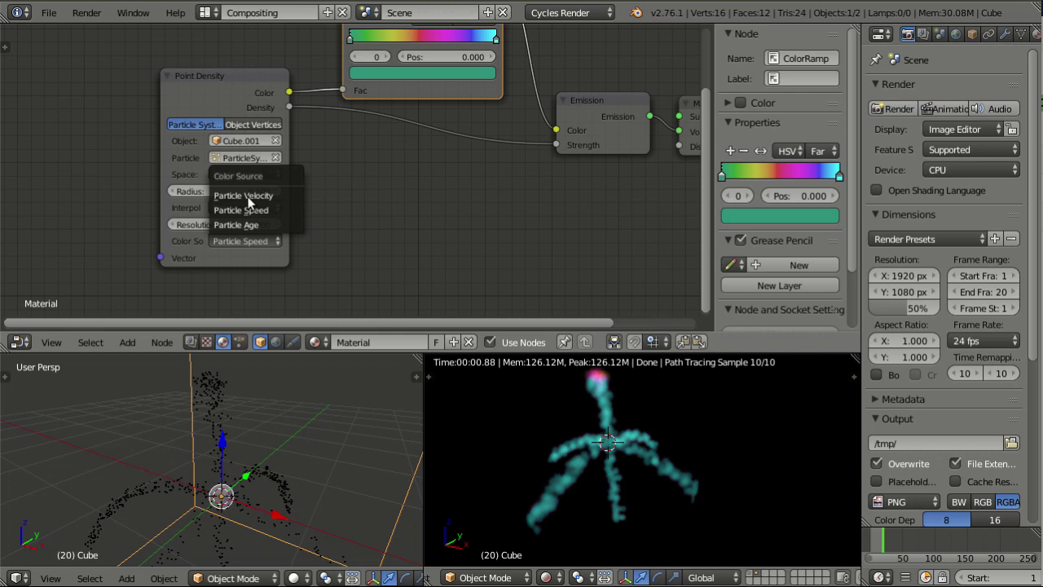
{"action": "left_click", "coordinate": [247, 199]}
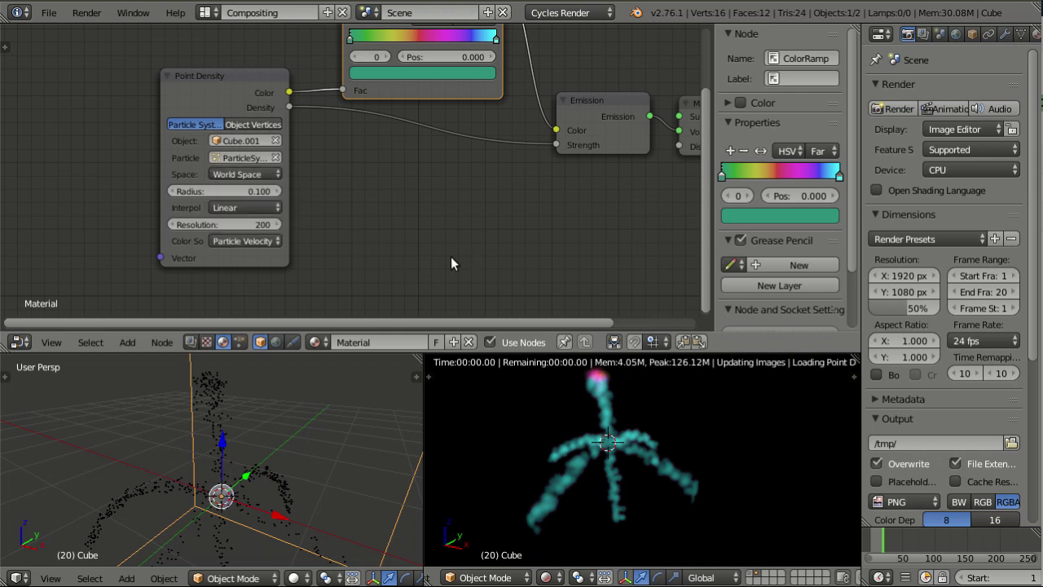
{"action": "scroll", "coordinate": [481, 244], "scroll_direction": "down", "scroll_amount": 3}
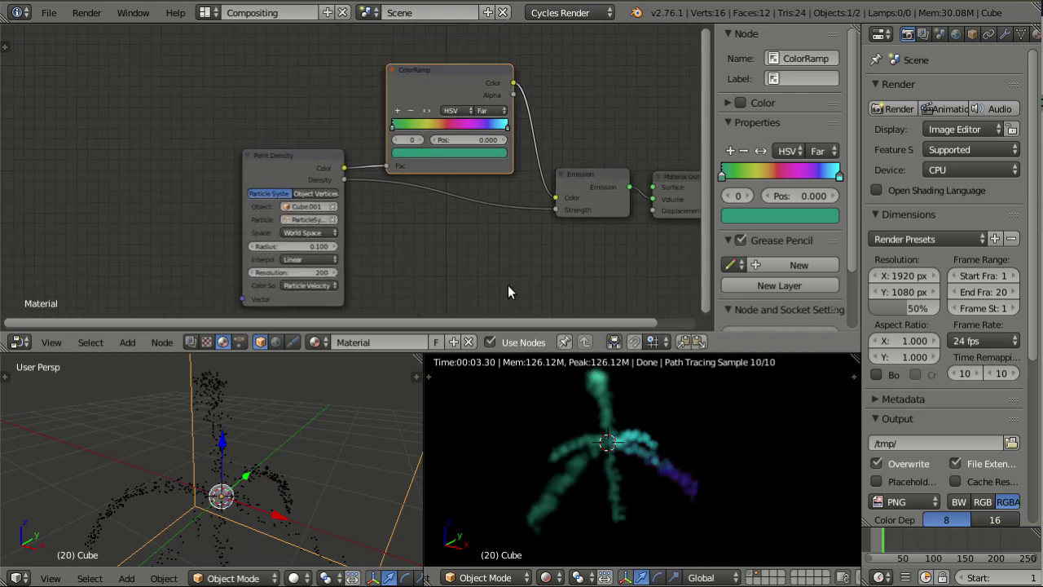
{"action": "left_click_drag", "start_coordinate": [434, 79], "coordinate": [426, 67]}
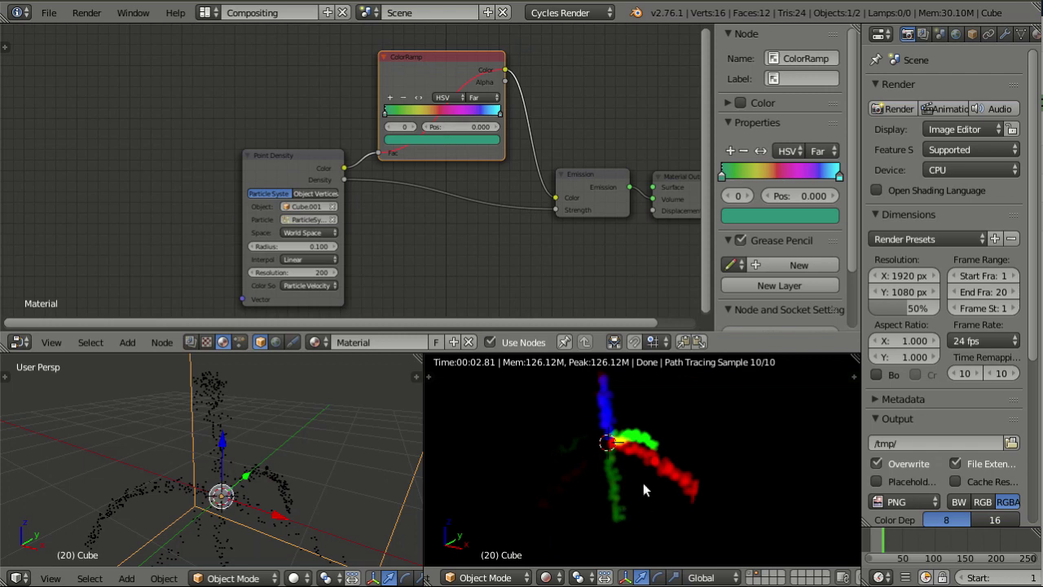
{"action": "scroll", "coordinate": [644, 485], "scroll_direction": "up", "scroll_amount": 1}
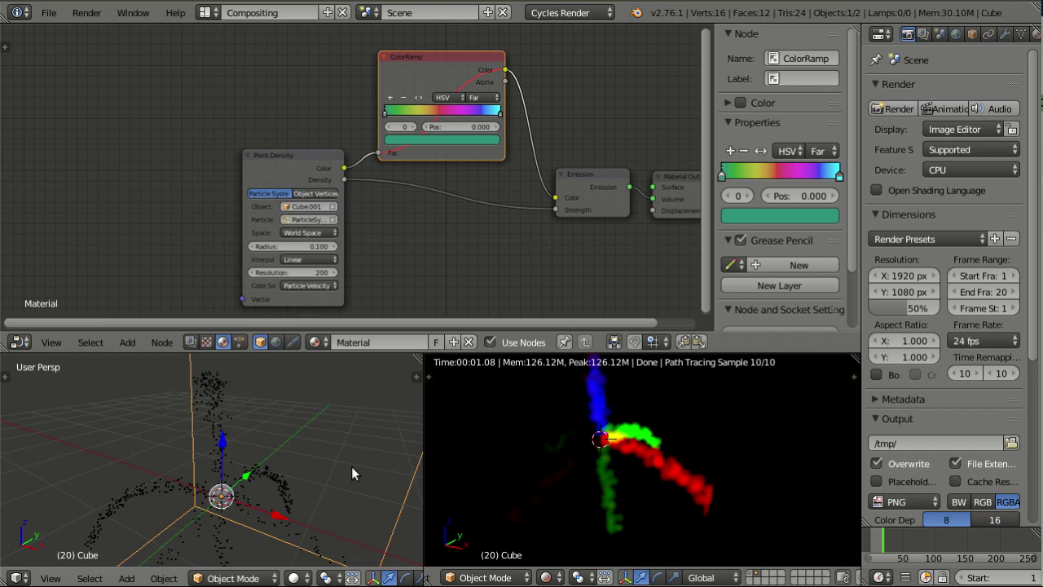
Step: Set the World surface color to grey with RGB values of 0.133 to reveal the dark velocity colors in the rendered volume
{"action": "middle_click_drag", "start_coordinate": [221, 494], "coordinate": [270, 502]}
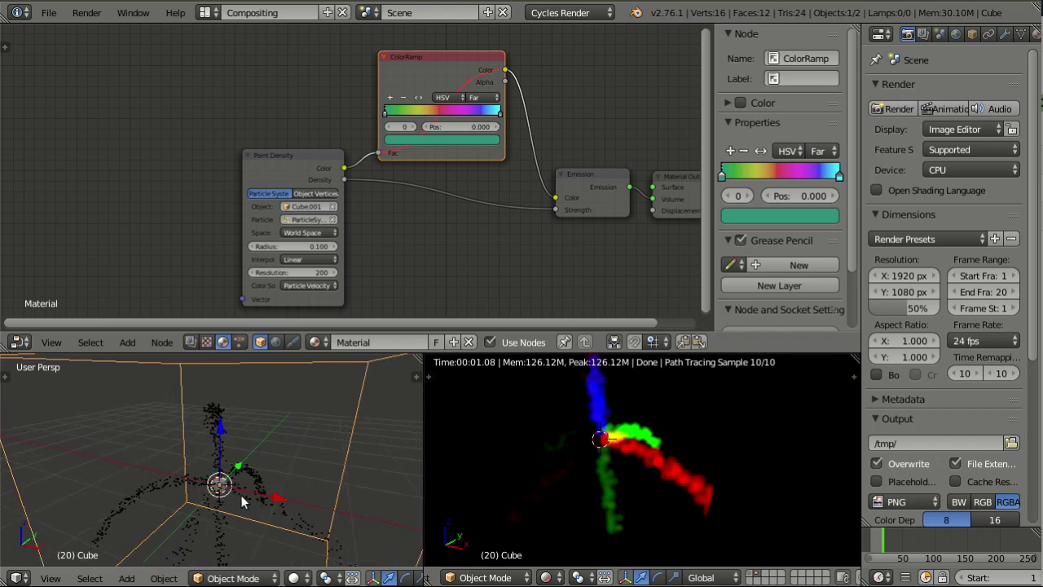
{"action": "middle_click_drag", "start_coordinate": [229, 497], "coordinate": [232, 487]}
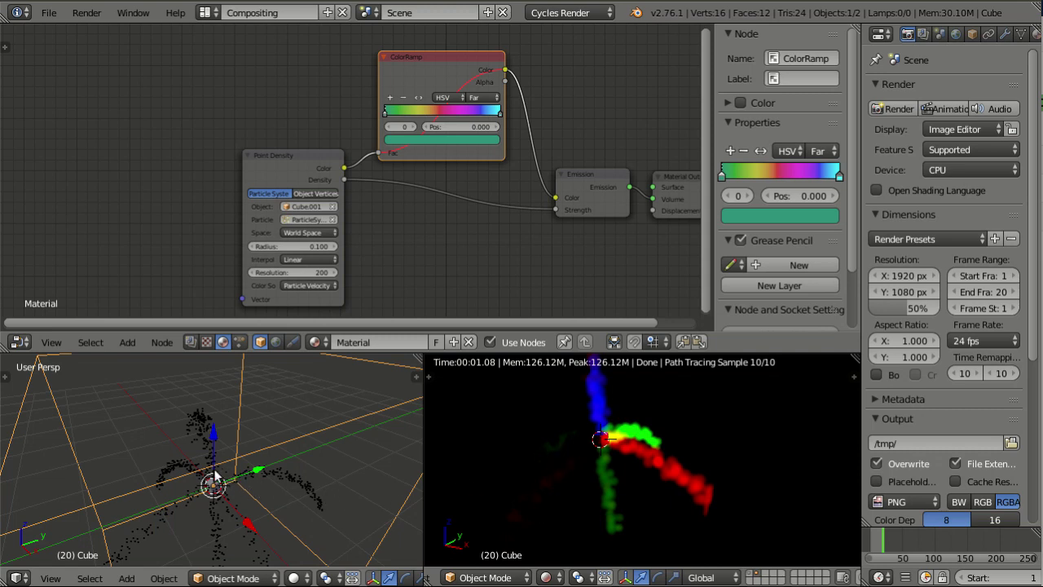
{"action": "scroll", "coordinate": [611, 472], "scroll_direction": "down", "scroll_amount": 2}
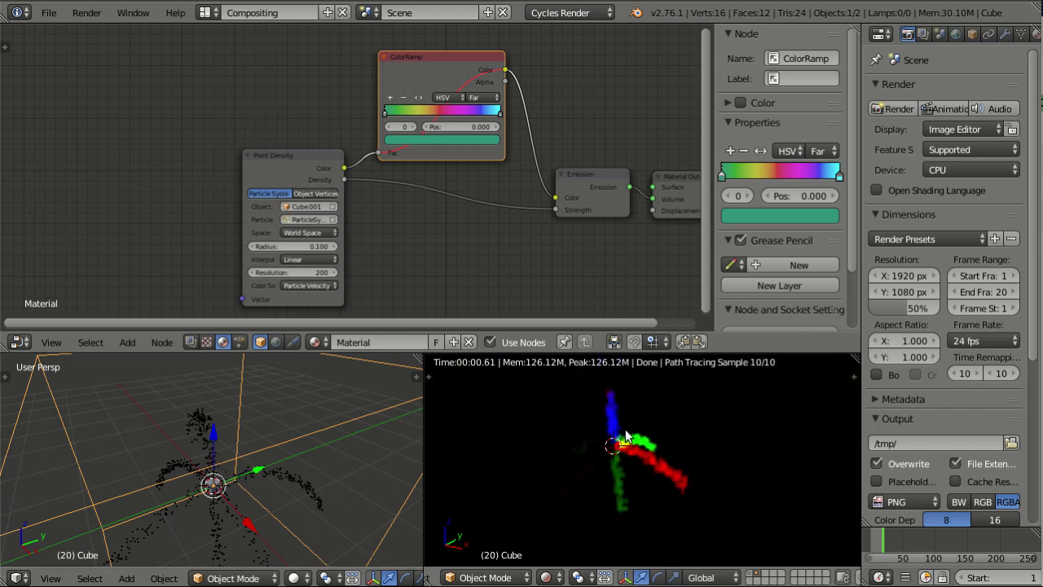
{"action": "middle_click_drag", "start_coordinate": [656, 451], "coordinate": [622, 456]}
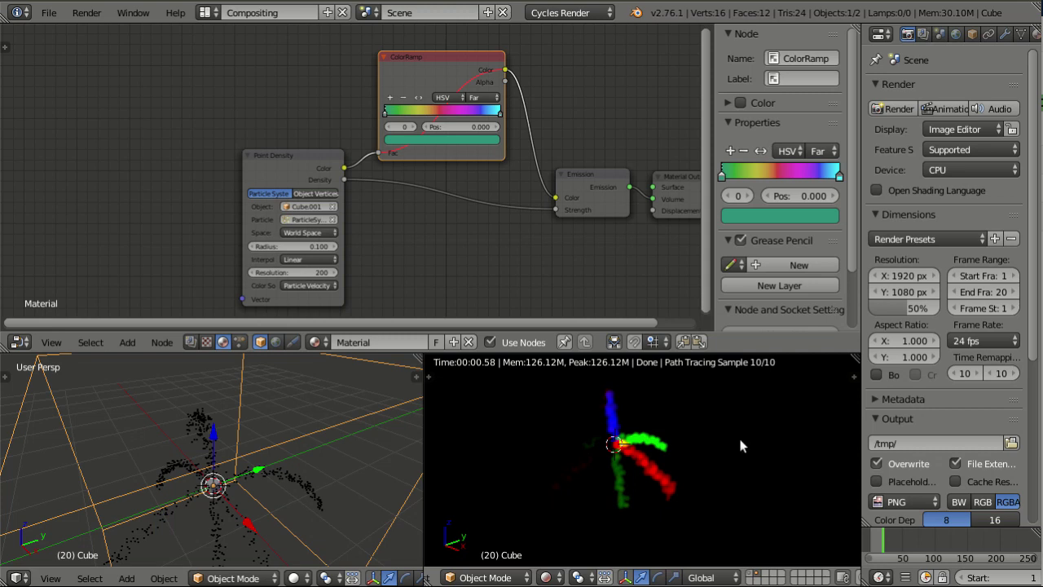
{"action": "left_click", "coordinate": [955, 35]}
{"action": "left_click", "coordinate": [985, 197]}
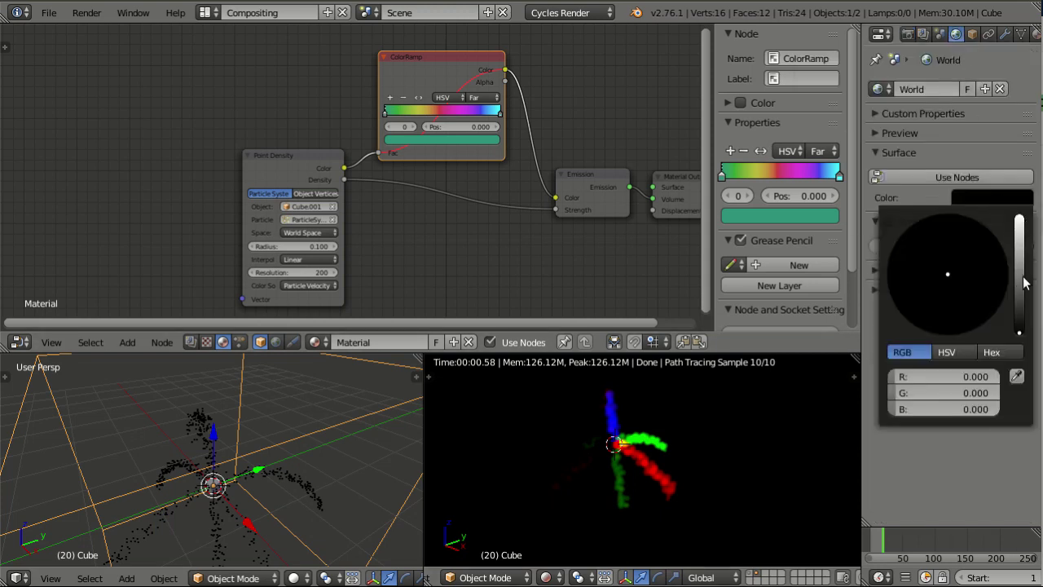
{"action": "left_click", "coordinate": [1019, 330]}
{"action": "left_click_drag", "start_coordinate": [1019, 329], "coordinate": [1019, 285]}
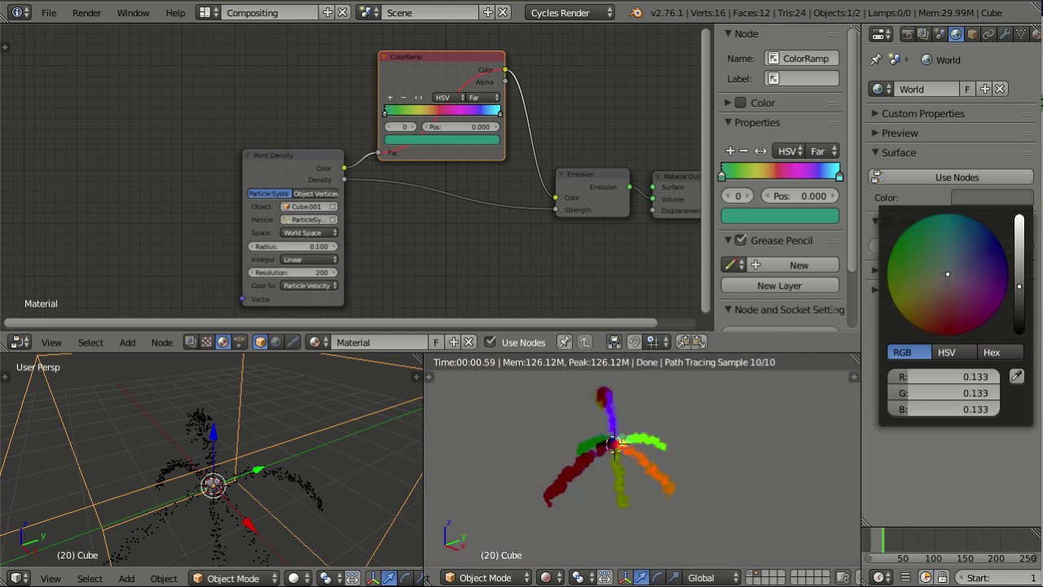
{"action": "left_click", "coordinate": [993, 196]}
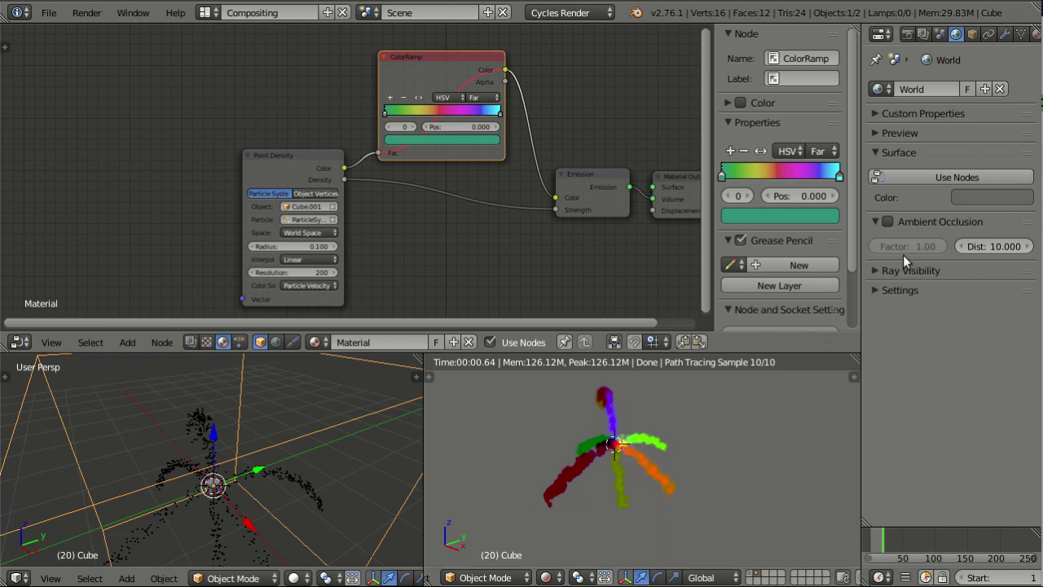
Step: Try a pure white World surface color, RGB 1.000, and set it back to grey with RGB values of 0.190
{"action": "left_click", "coordinate": [989, 200]}
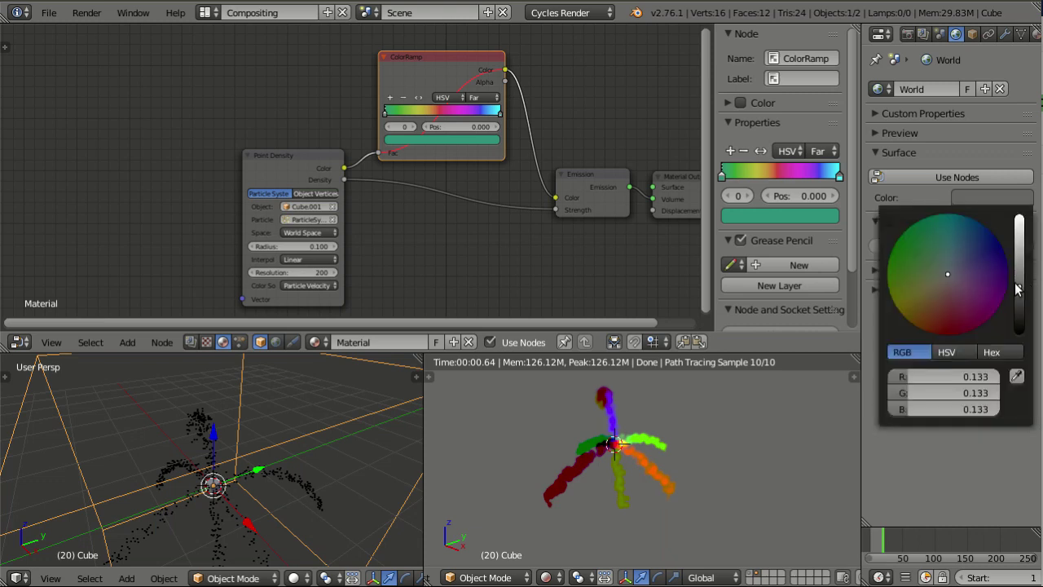
{"action": "left_click_drag", "start_coordinate": [1020, 290], "coordinate": [1019, 218]}
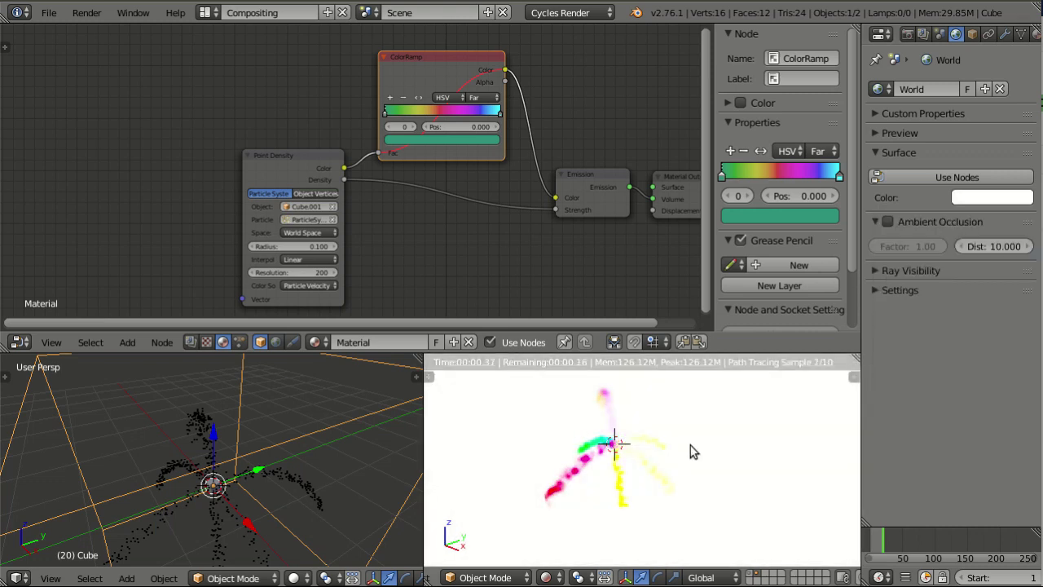
{"action": "left_click", "coordinate": [999, 199]}
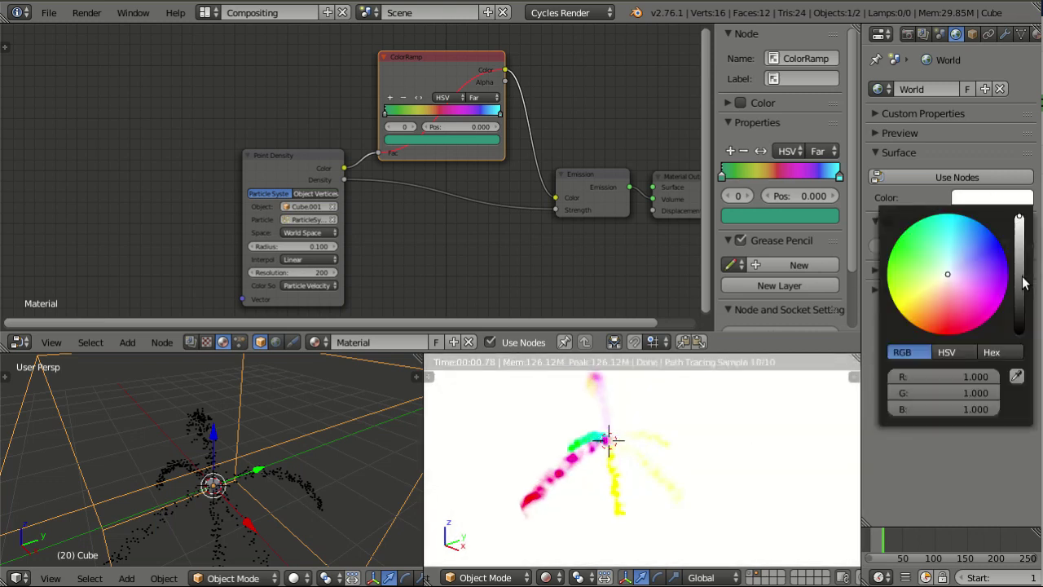
{"action": "left_click", "coordinate": [1020, 278]}
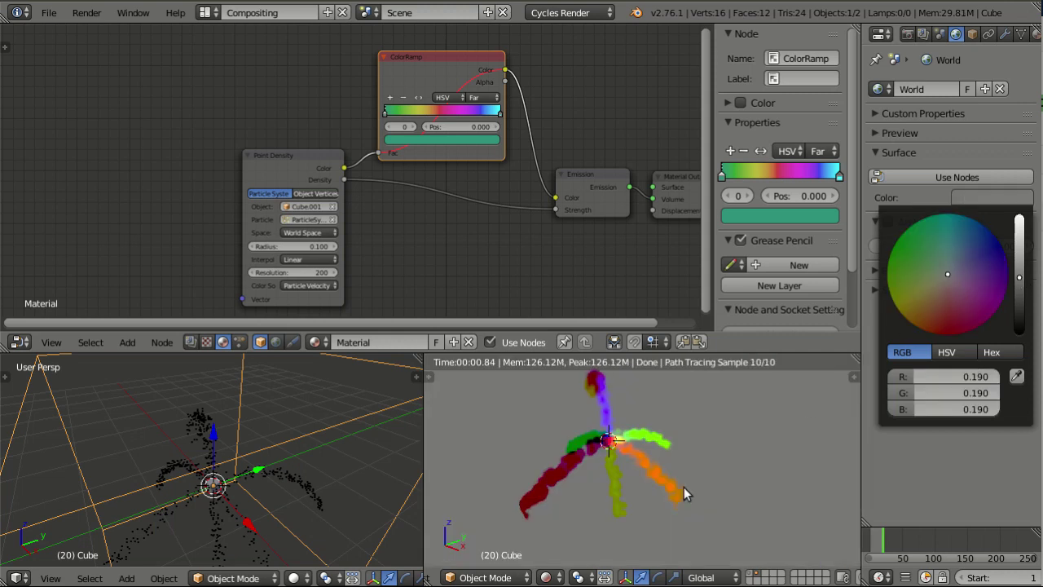
{"action": "middle_click_drag", "start_coordinate": [684, 486], "coordinate": [699, 495], "text": "shift"}
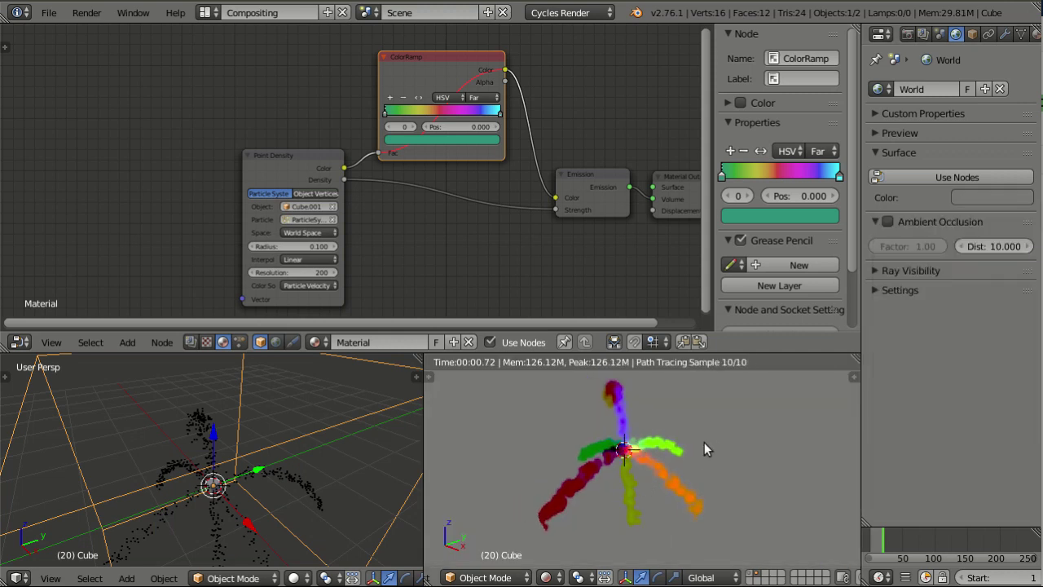